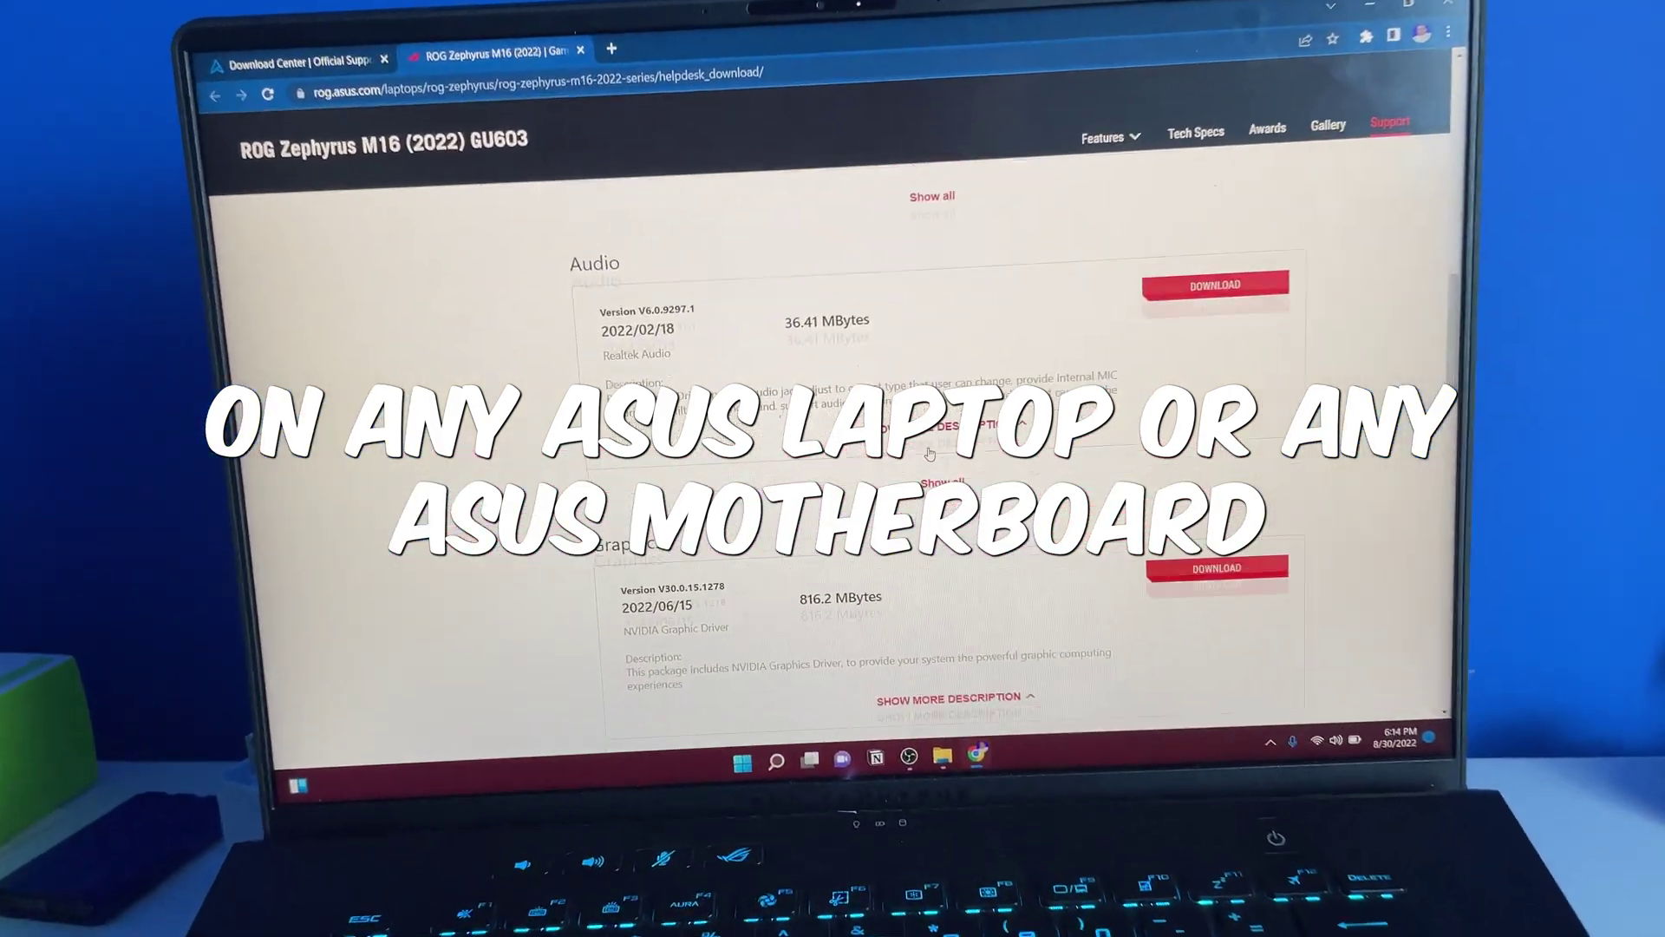
scroll(922, 474, down, 3)
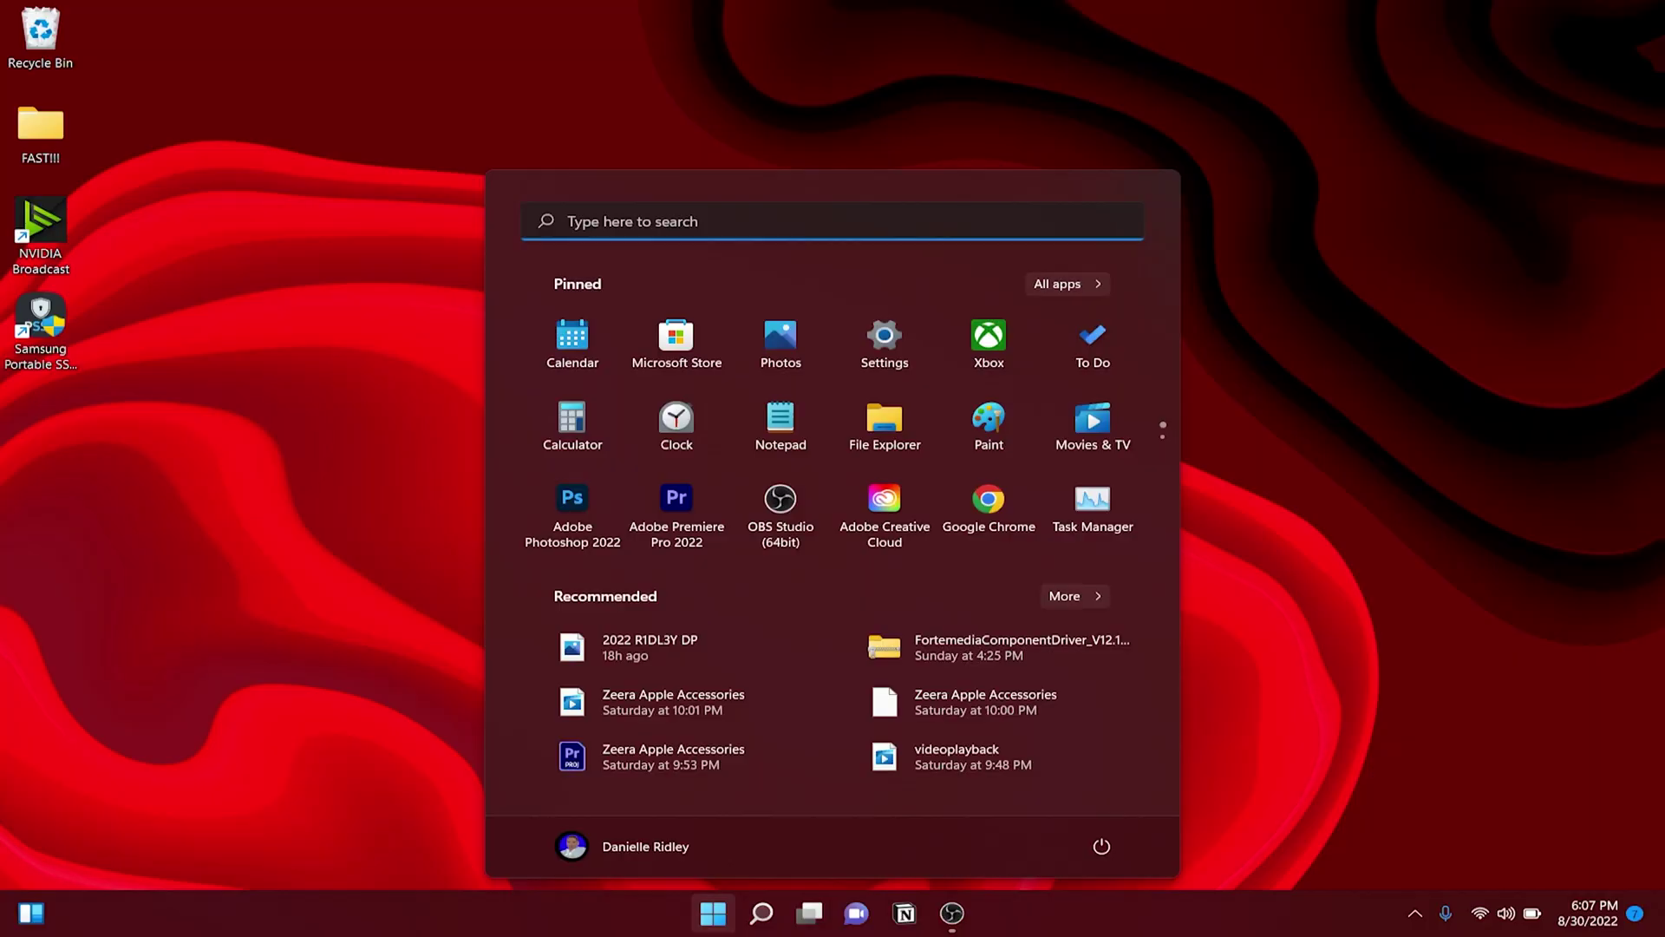
text(CMD)
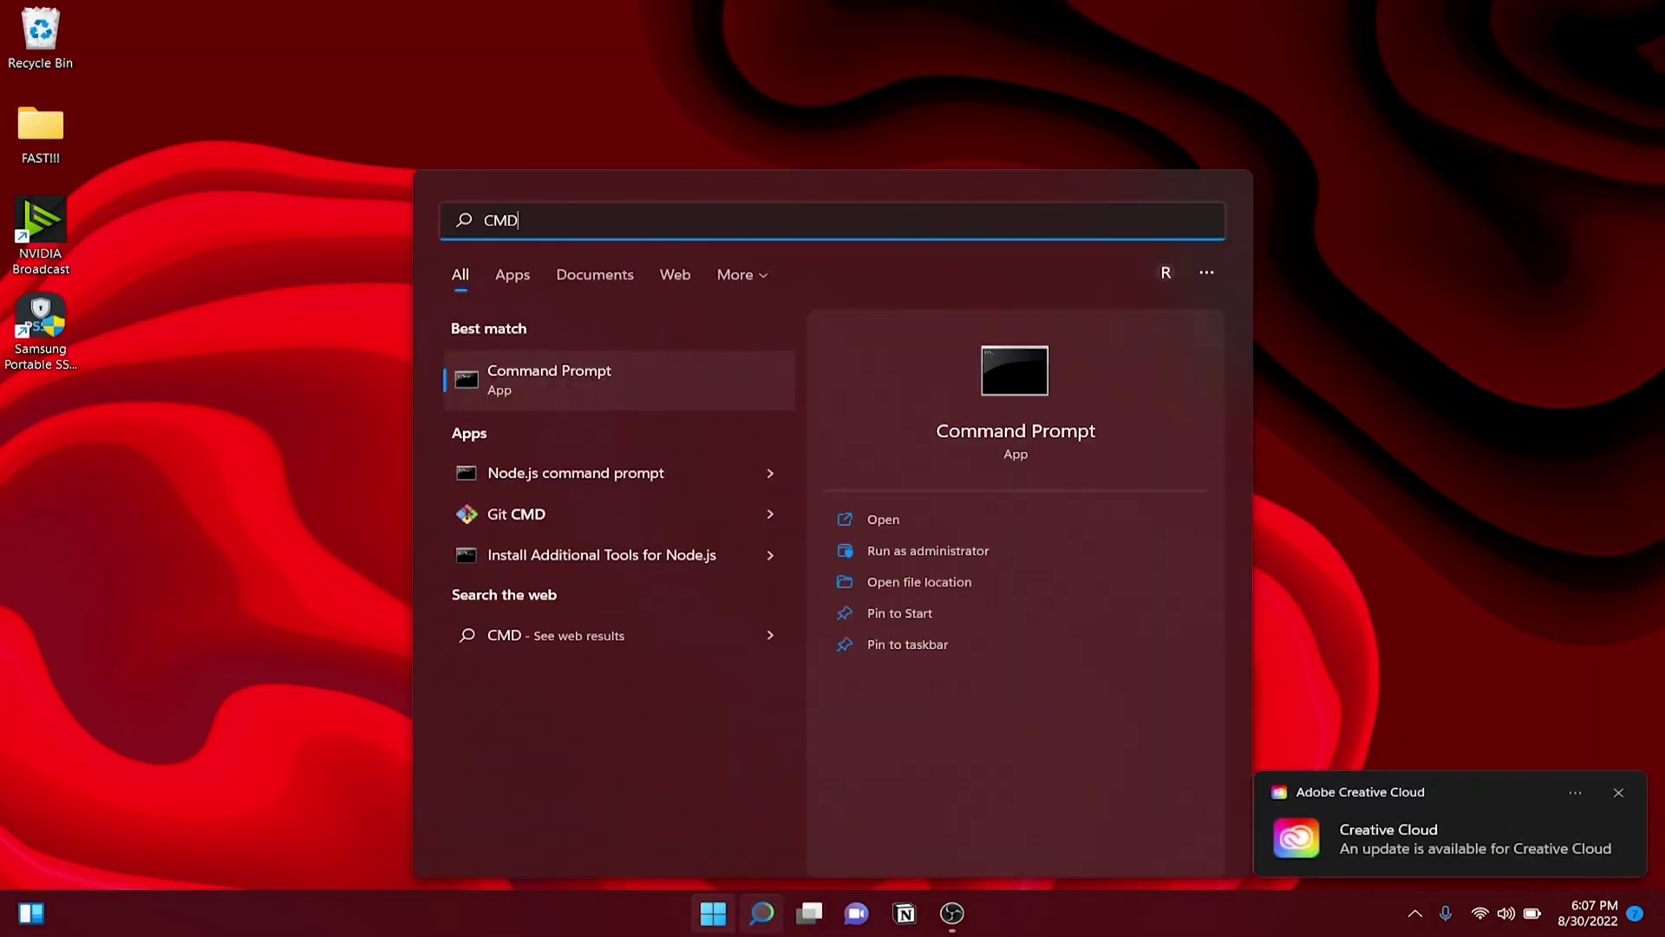
Run the wmic baseboard query in a maximized Command Prompt, showing ASUSTeK GU603HE.
key(Return)
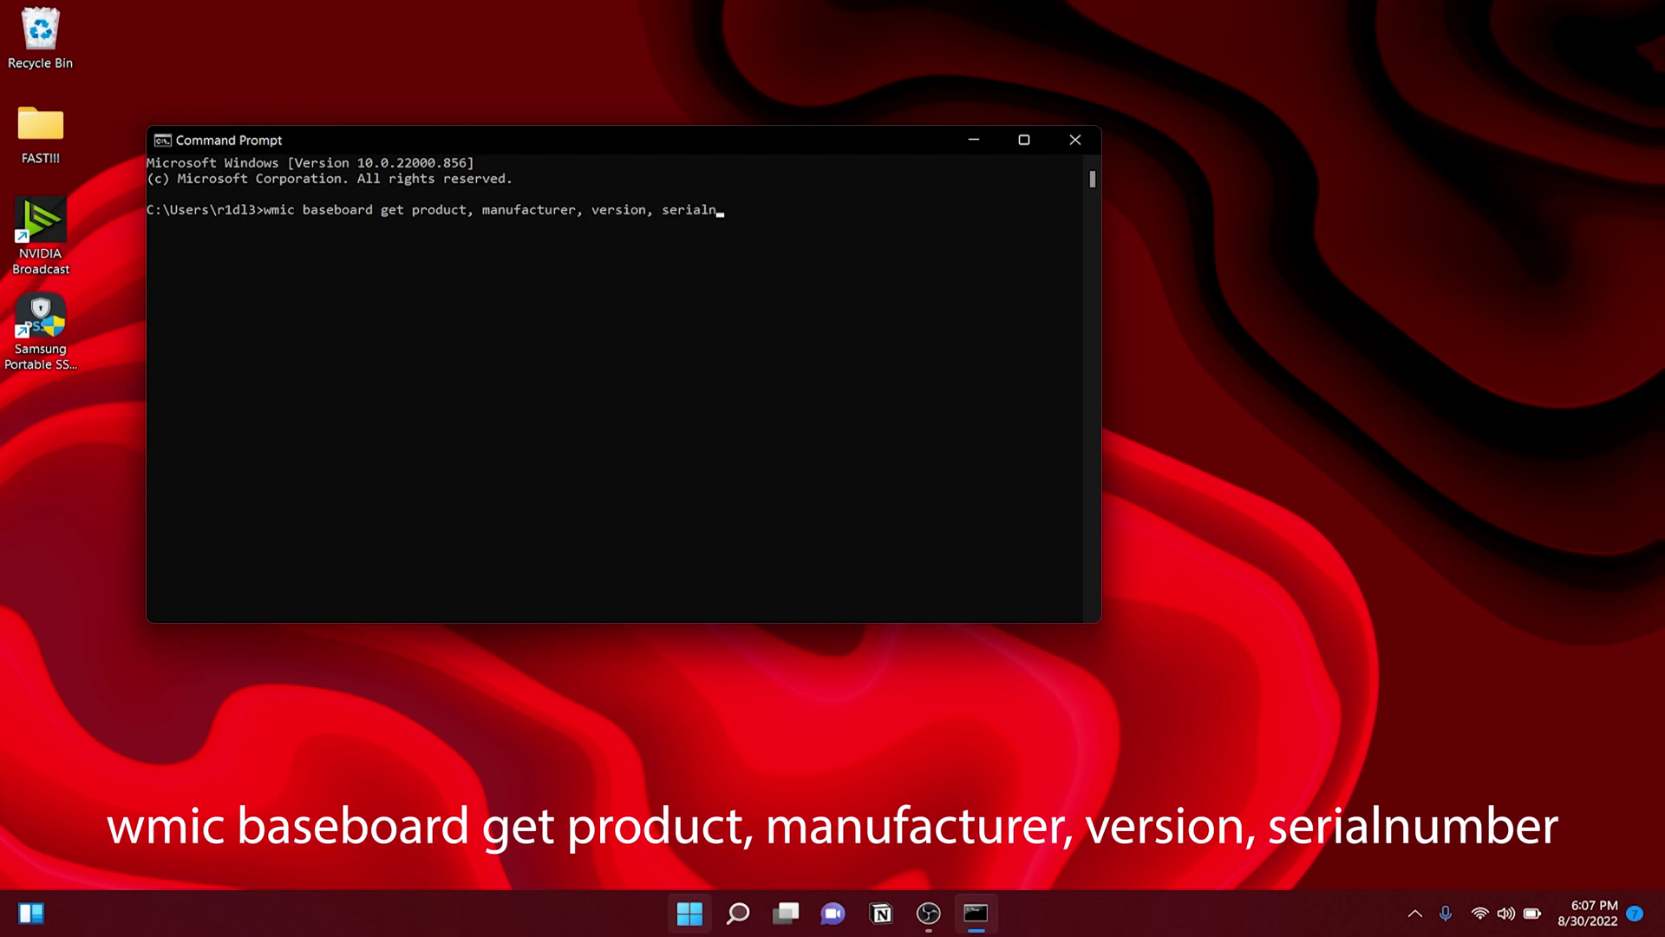
text(umber)
key(Return)
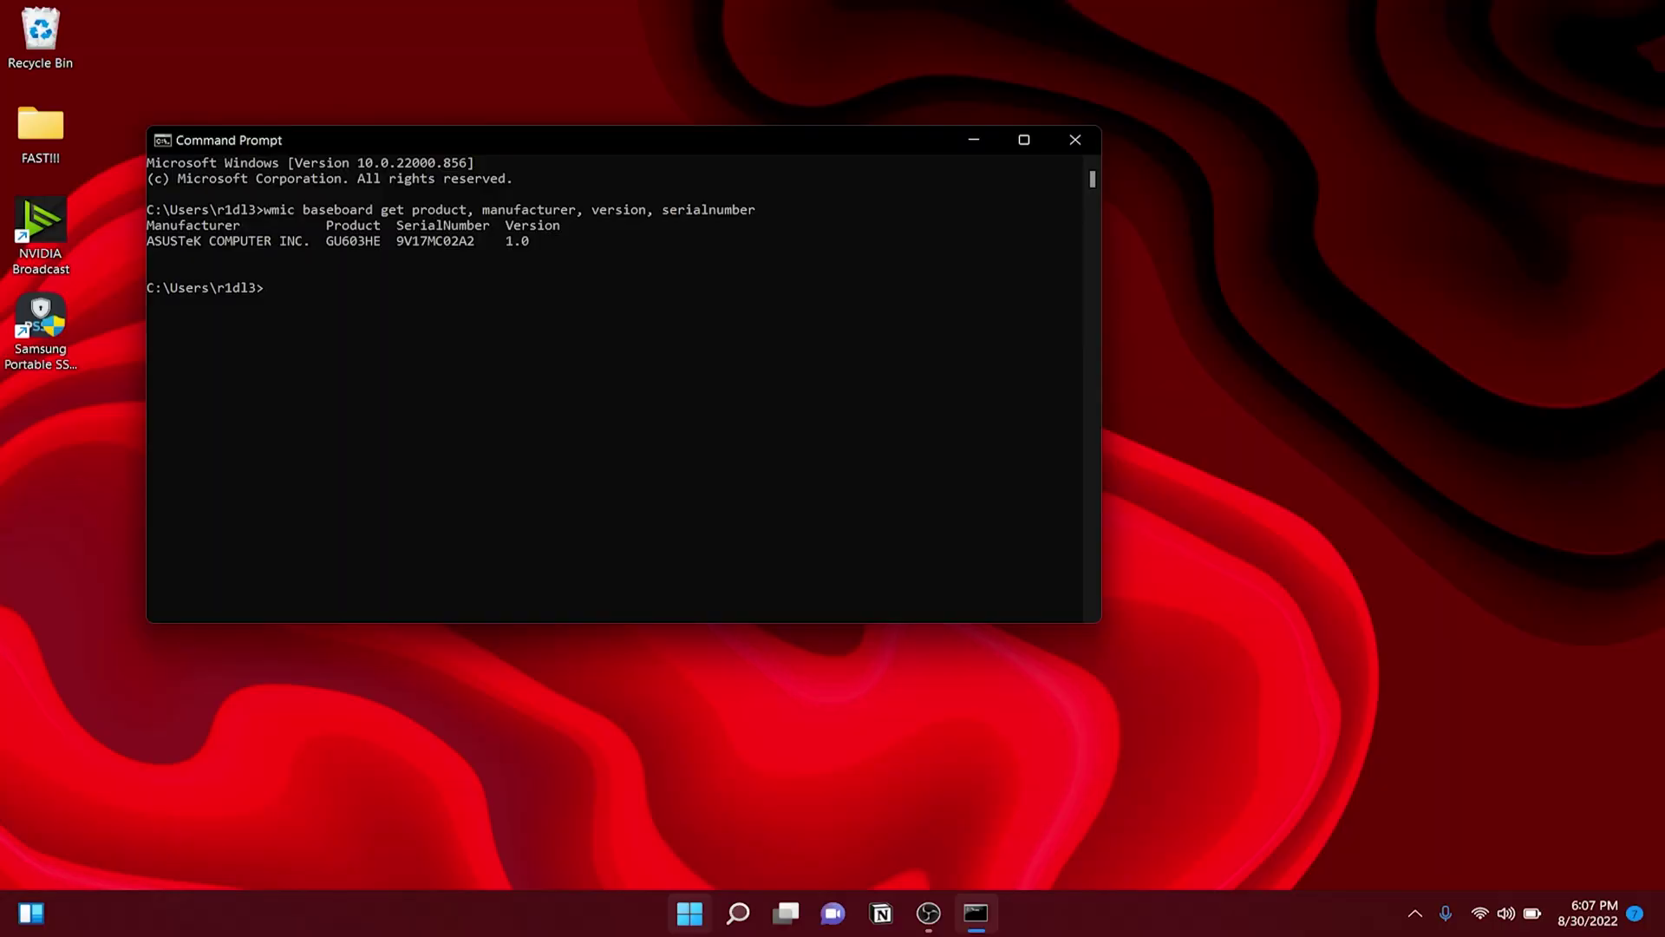
key(super+Up)
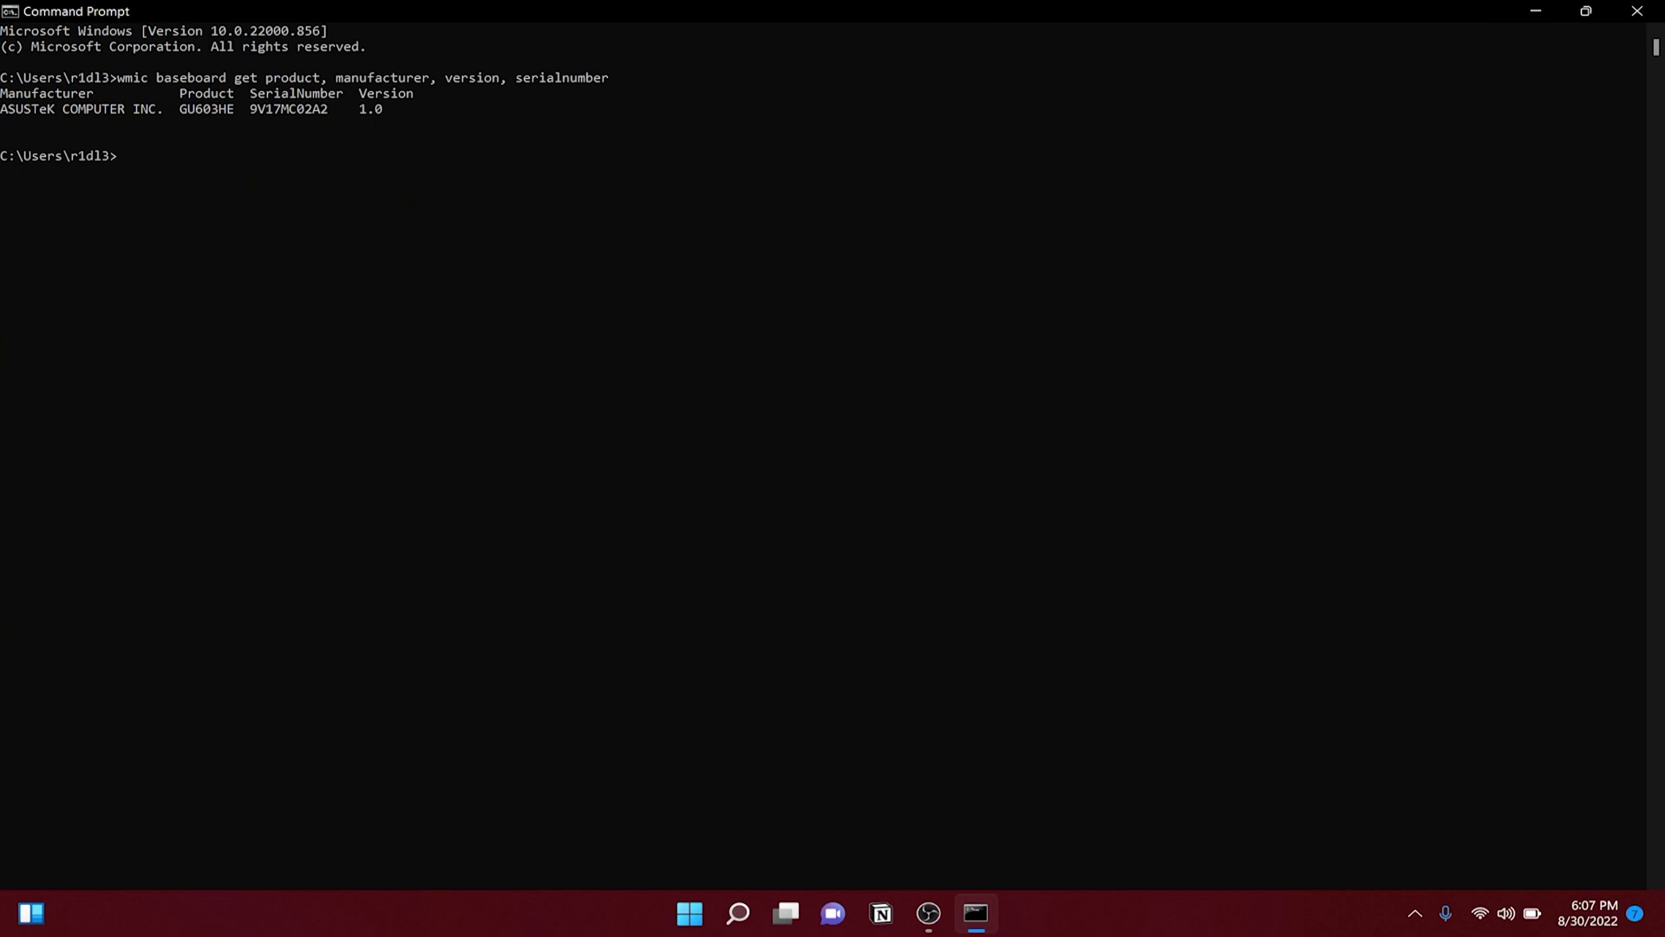
key(super)
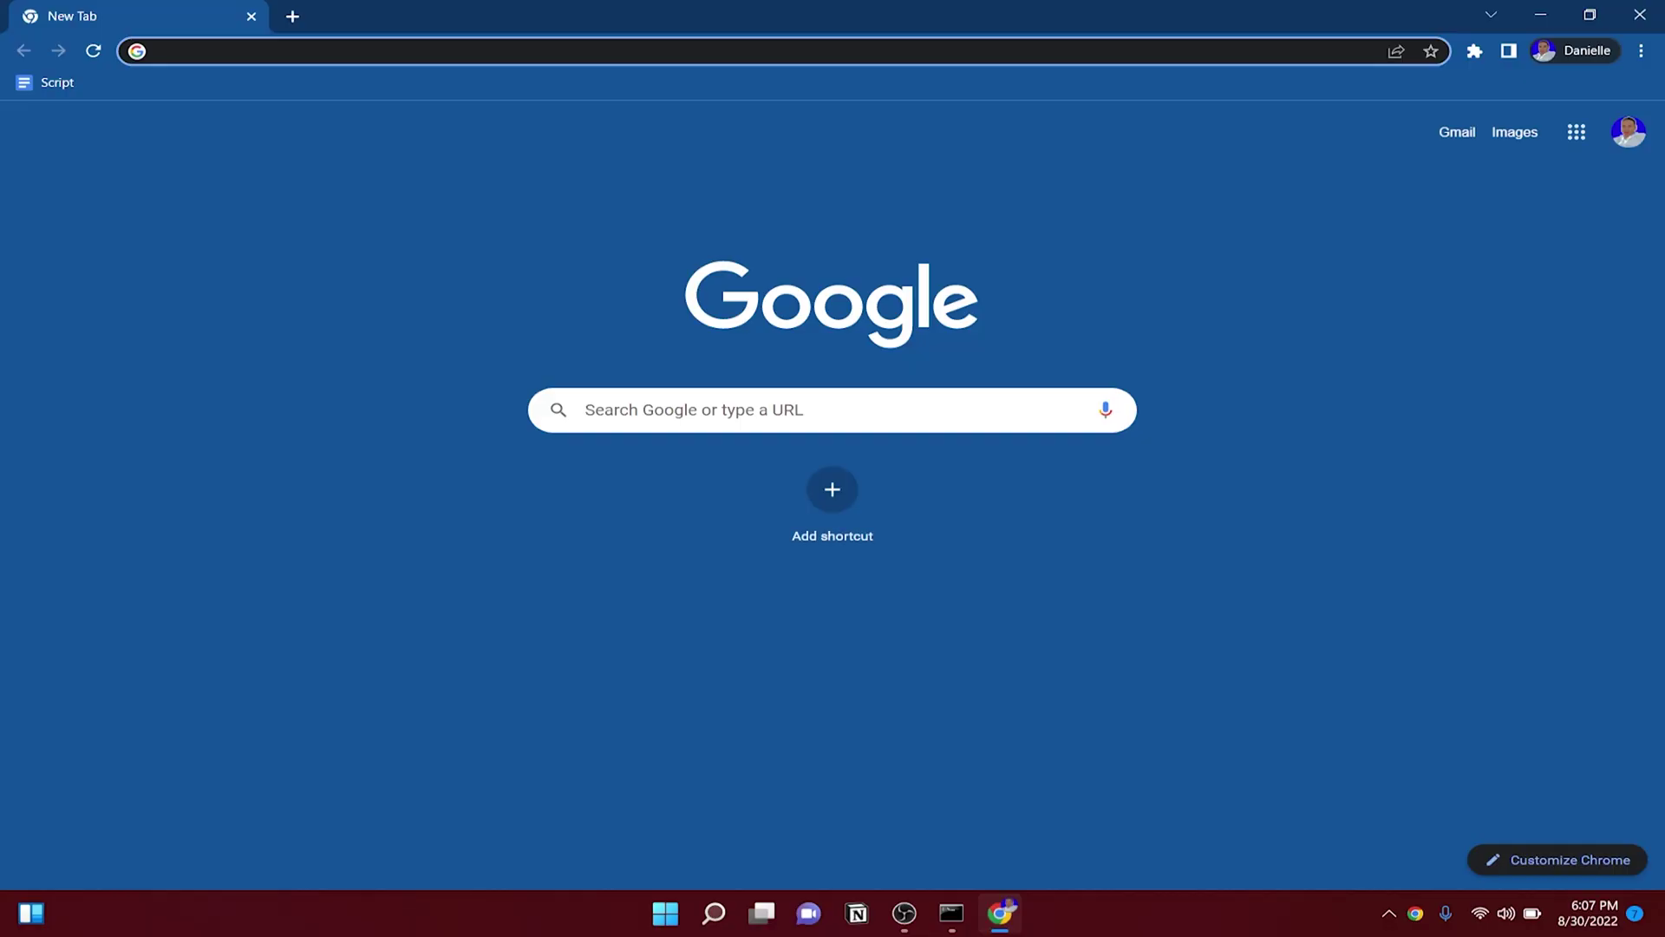
text(asus driver download)
Search 'asus driver download', open the ASUS Download Center, and select model GU603HE.
key(Return)
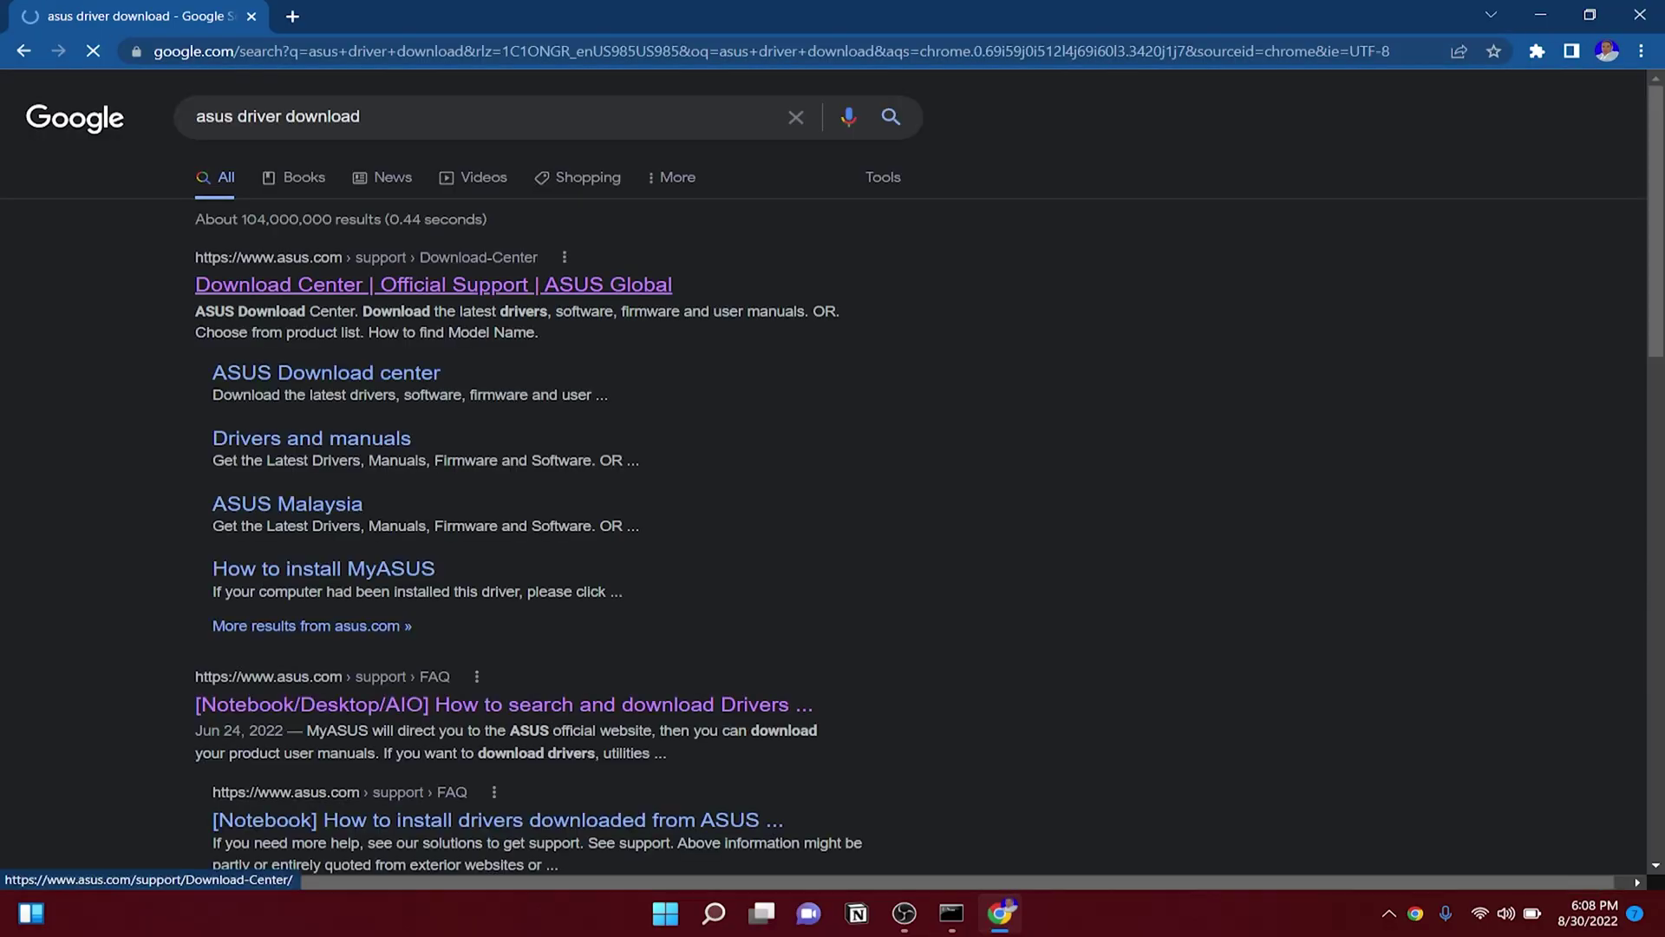
click(433, 285)
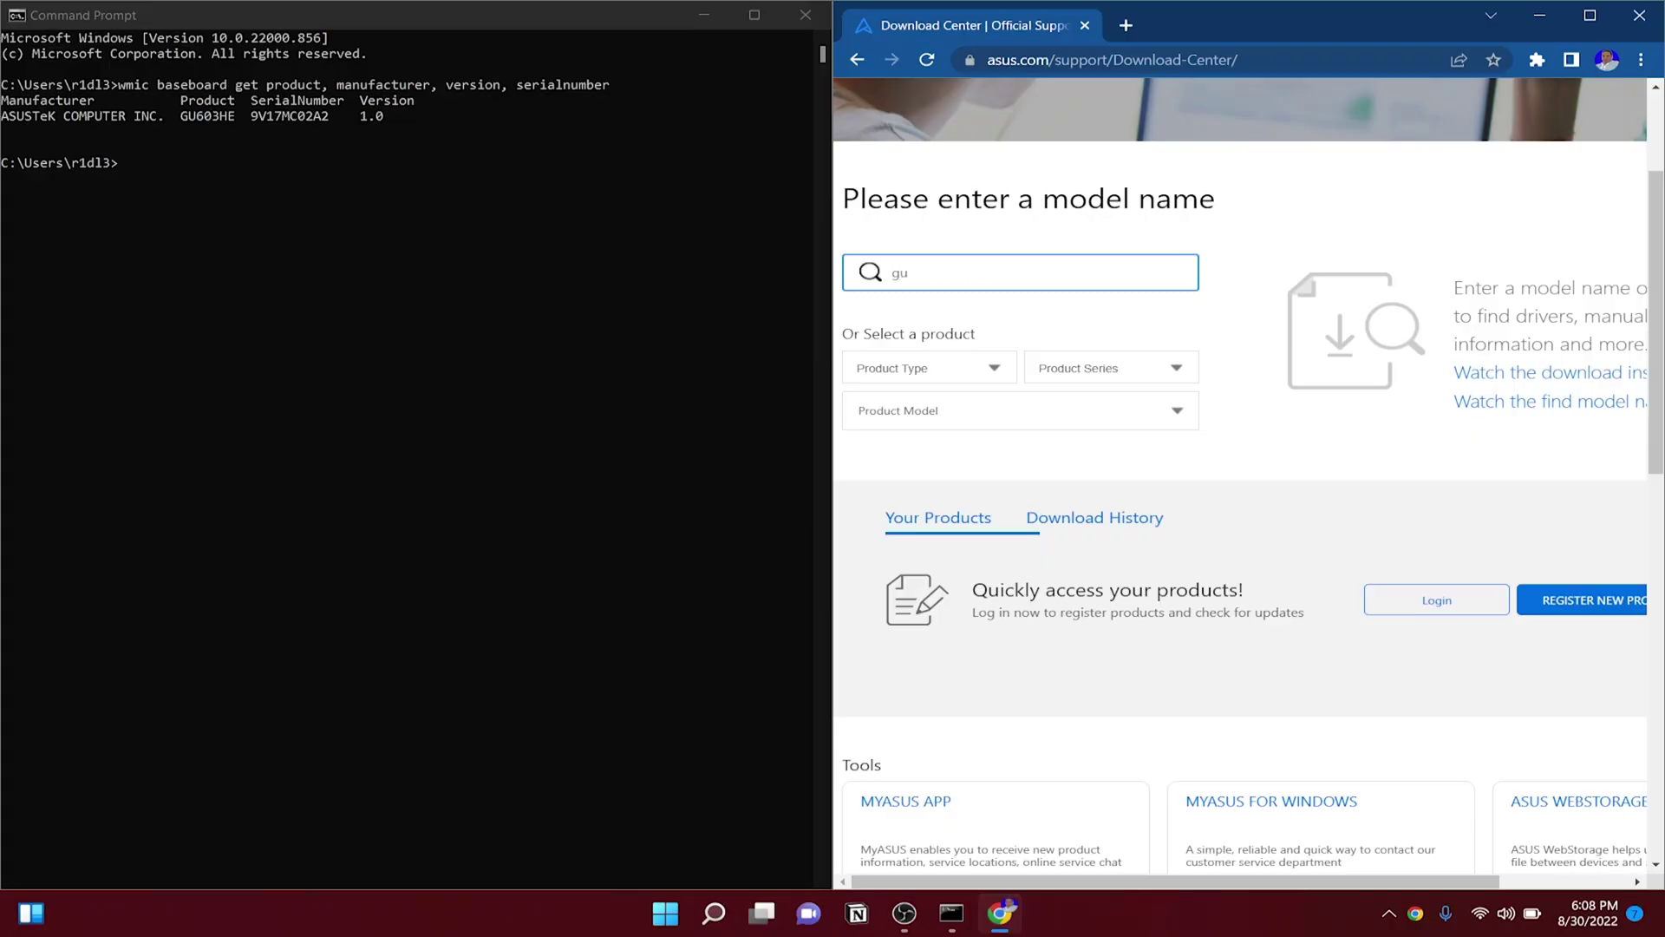
text(603he)
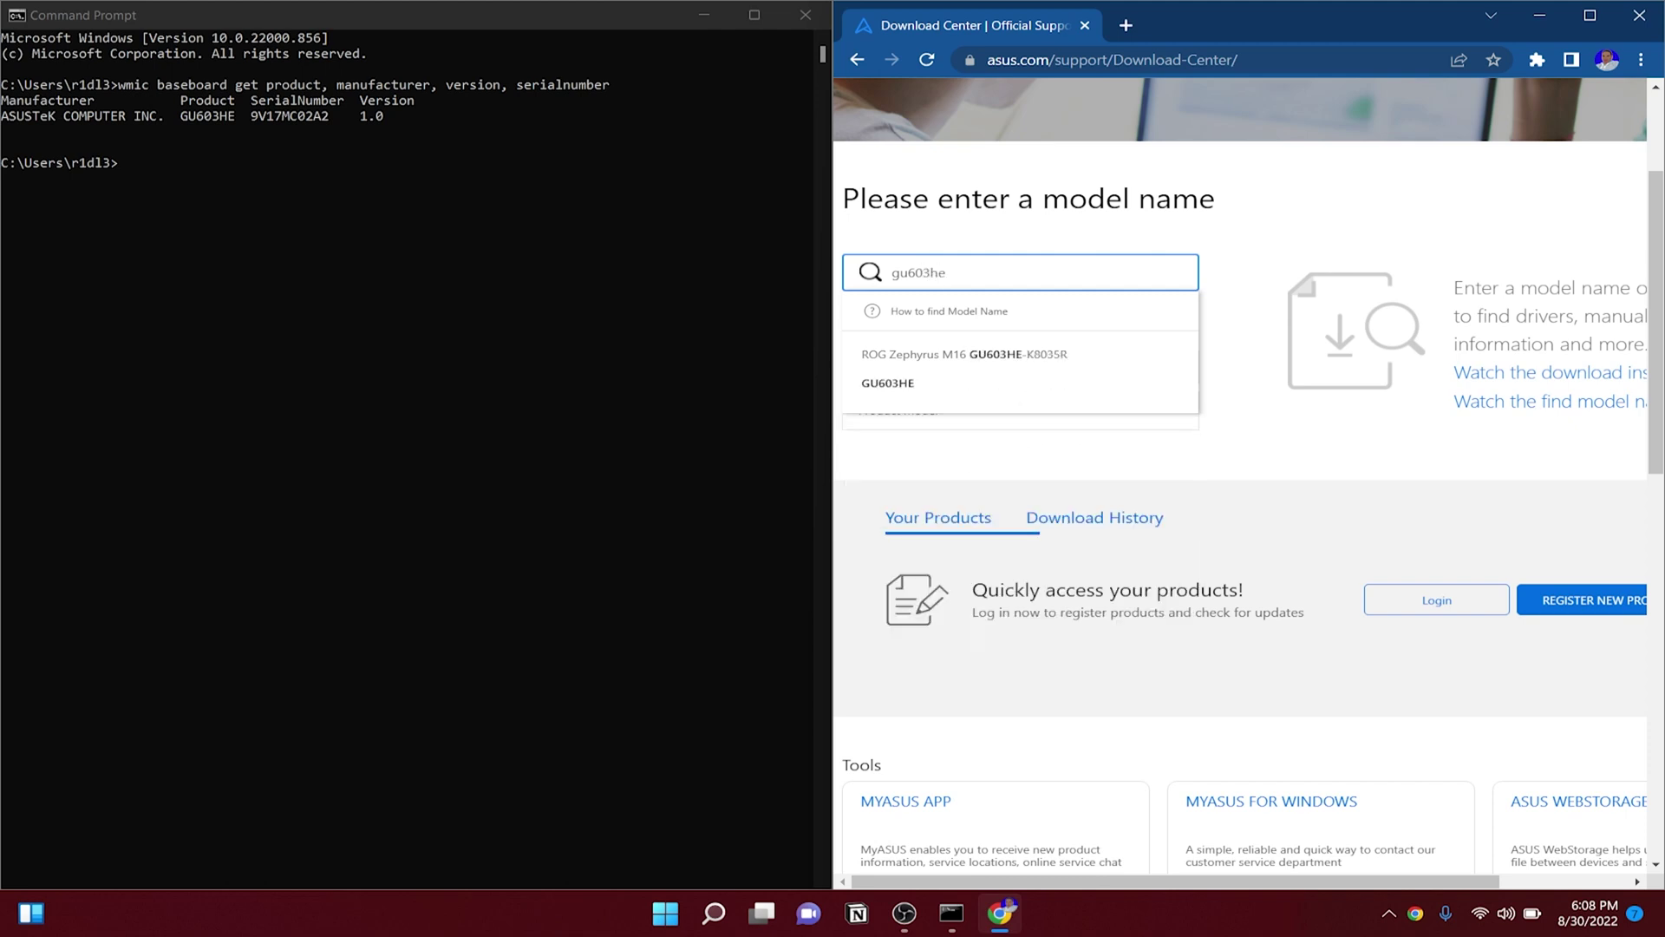
key(Return)
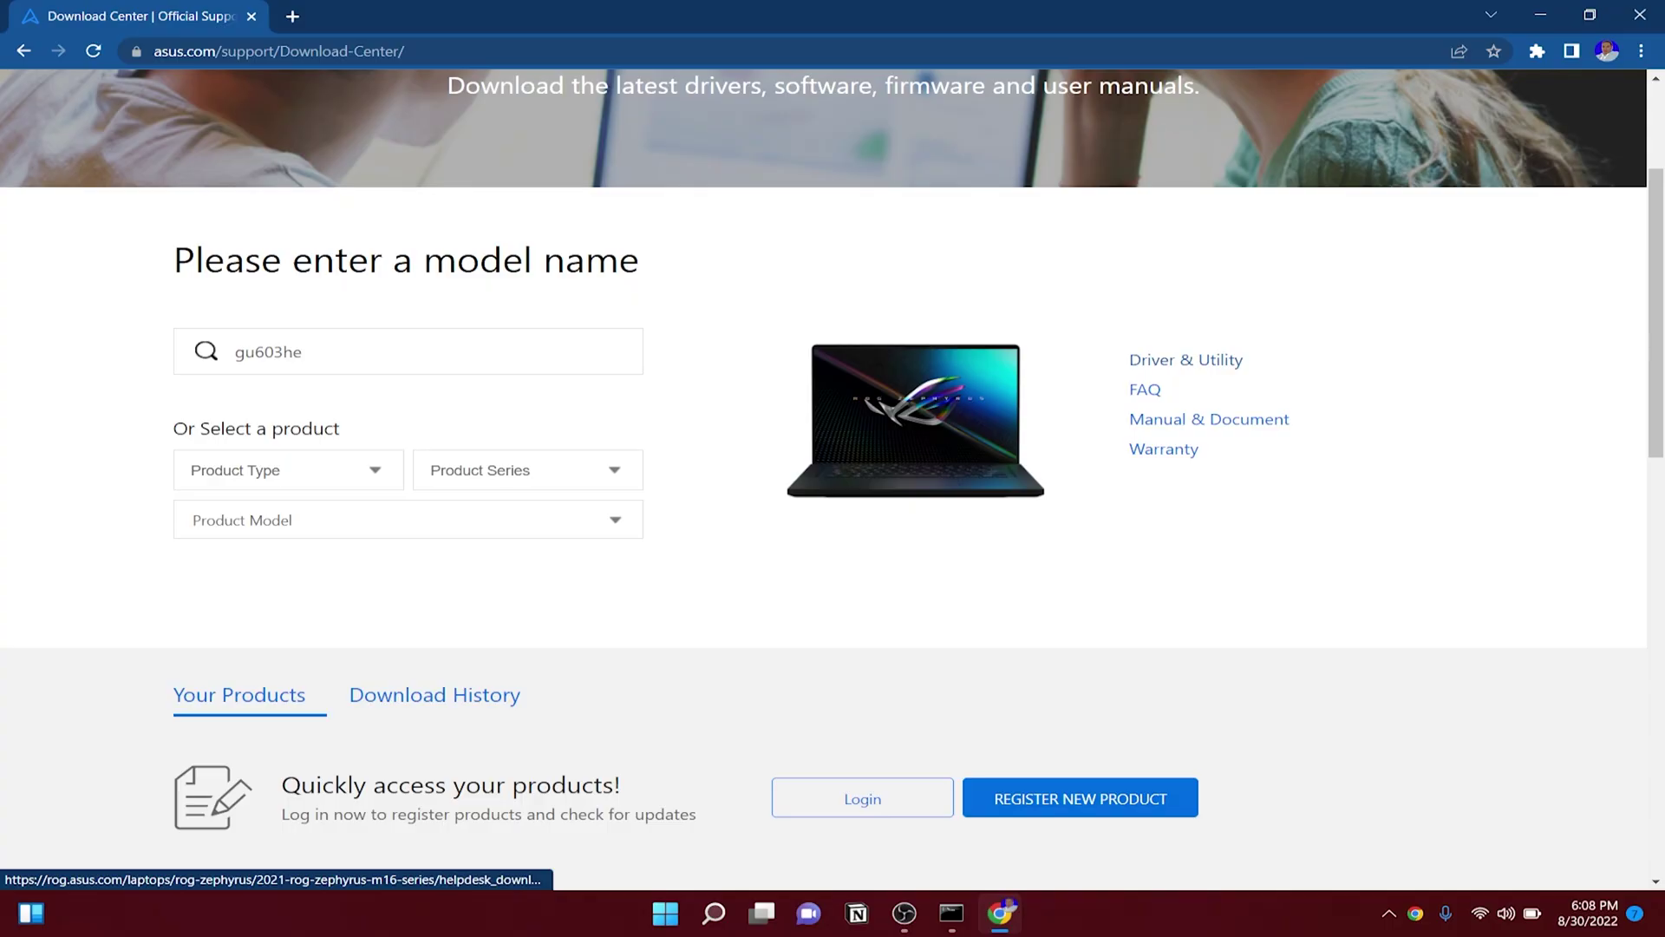
Open Driver & Utility for the GU603 and choose model GU603HE.
click(1185, 360)
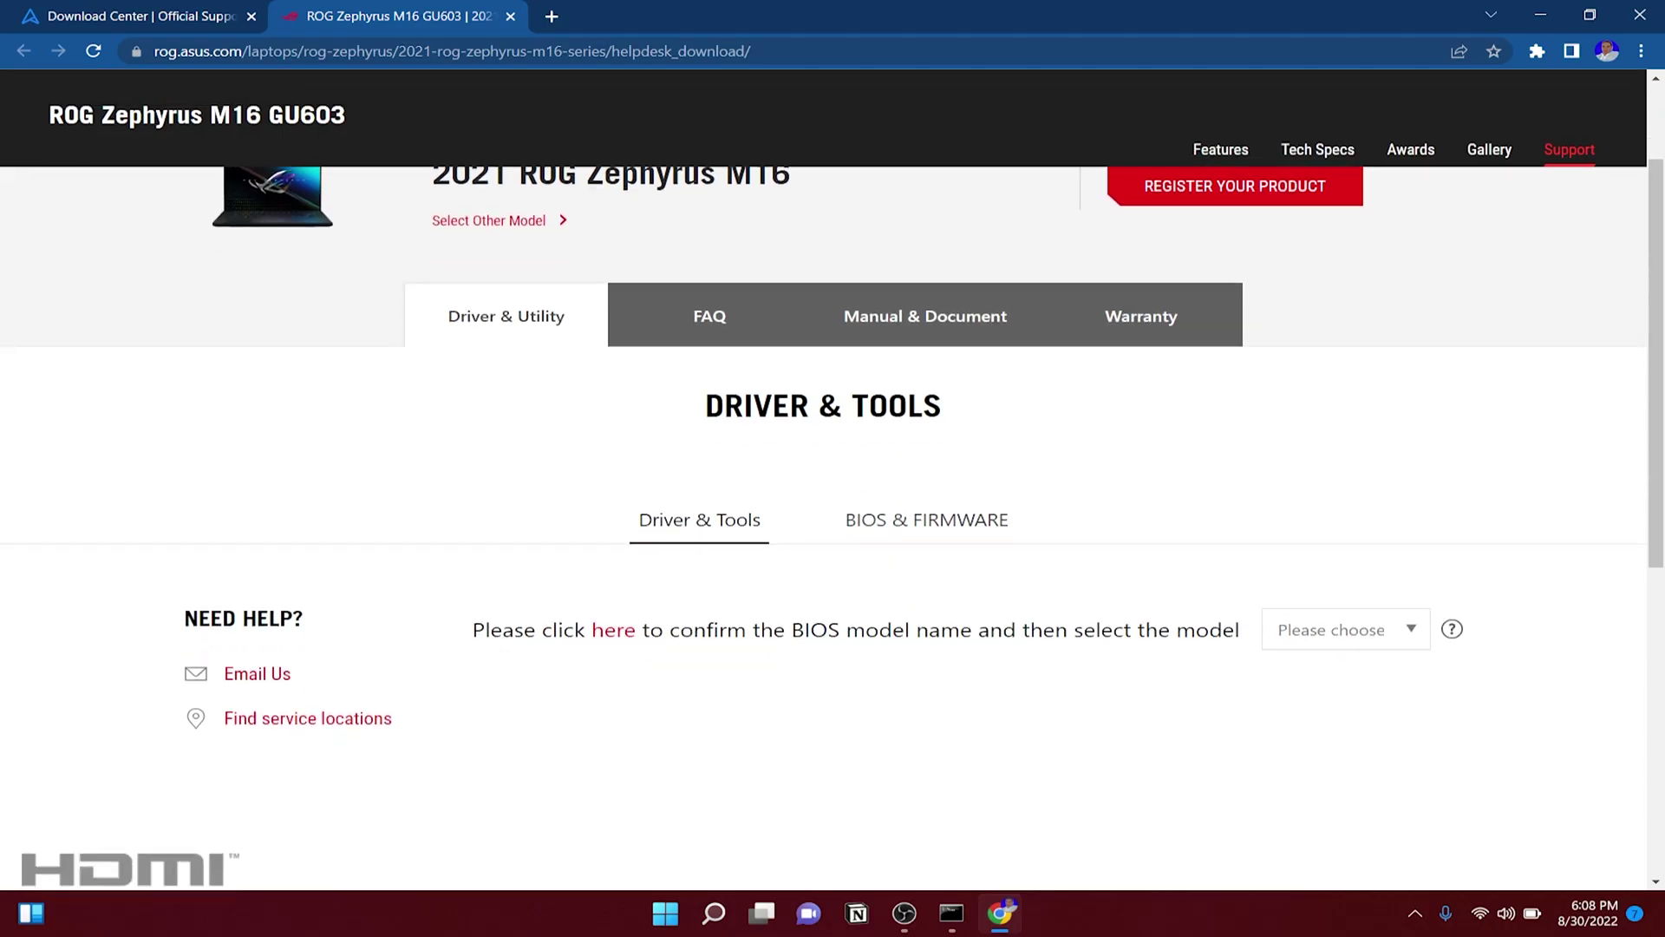
scroll(833, 521, down, 1)
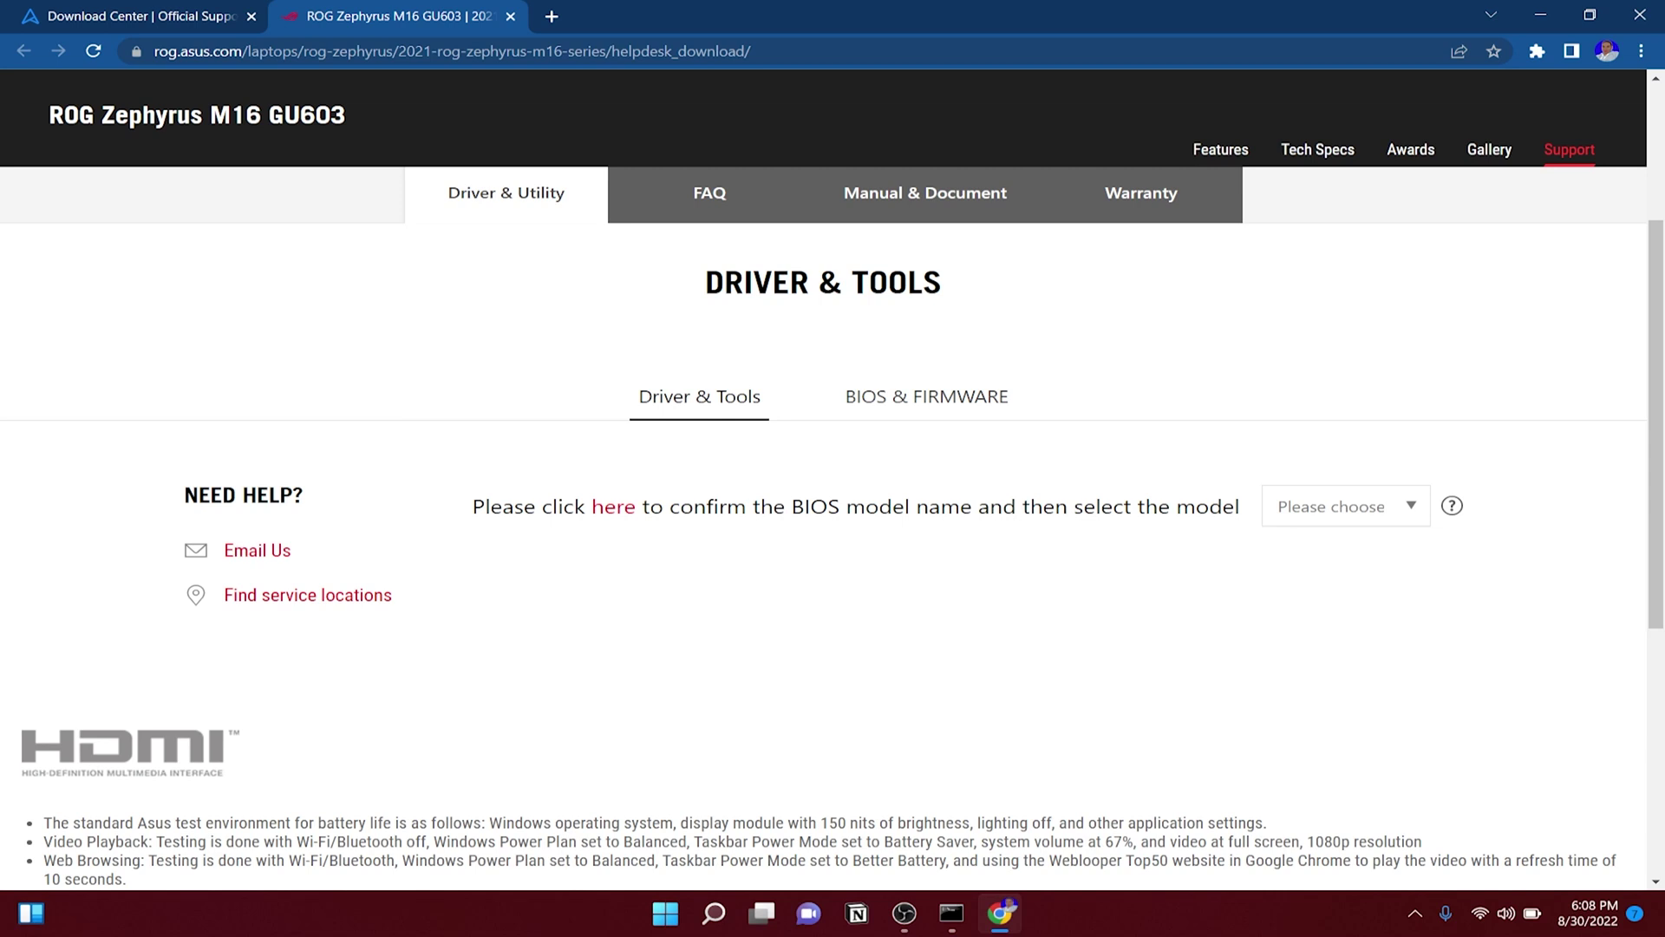
click(1346, 505)
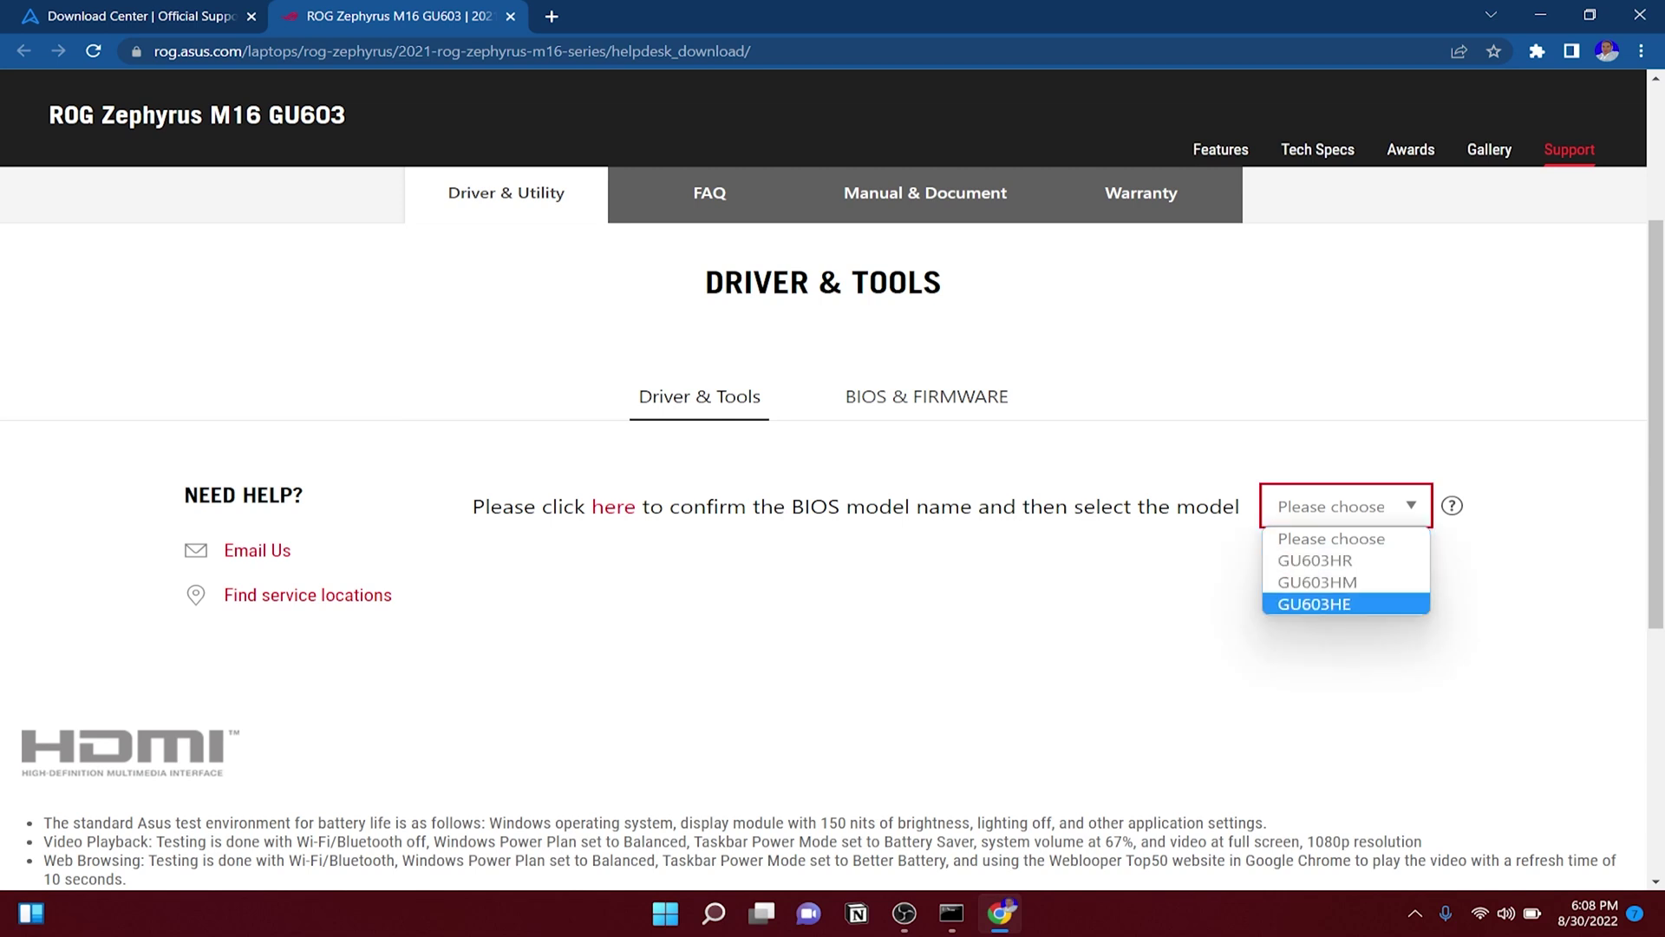
key(Return)
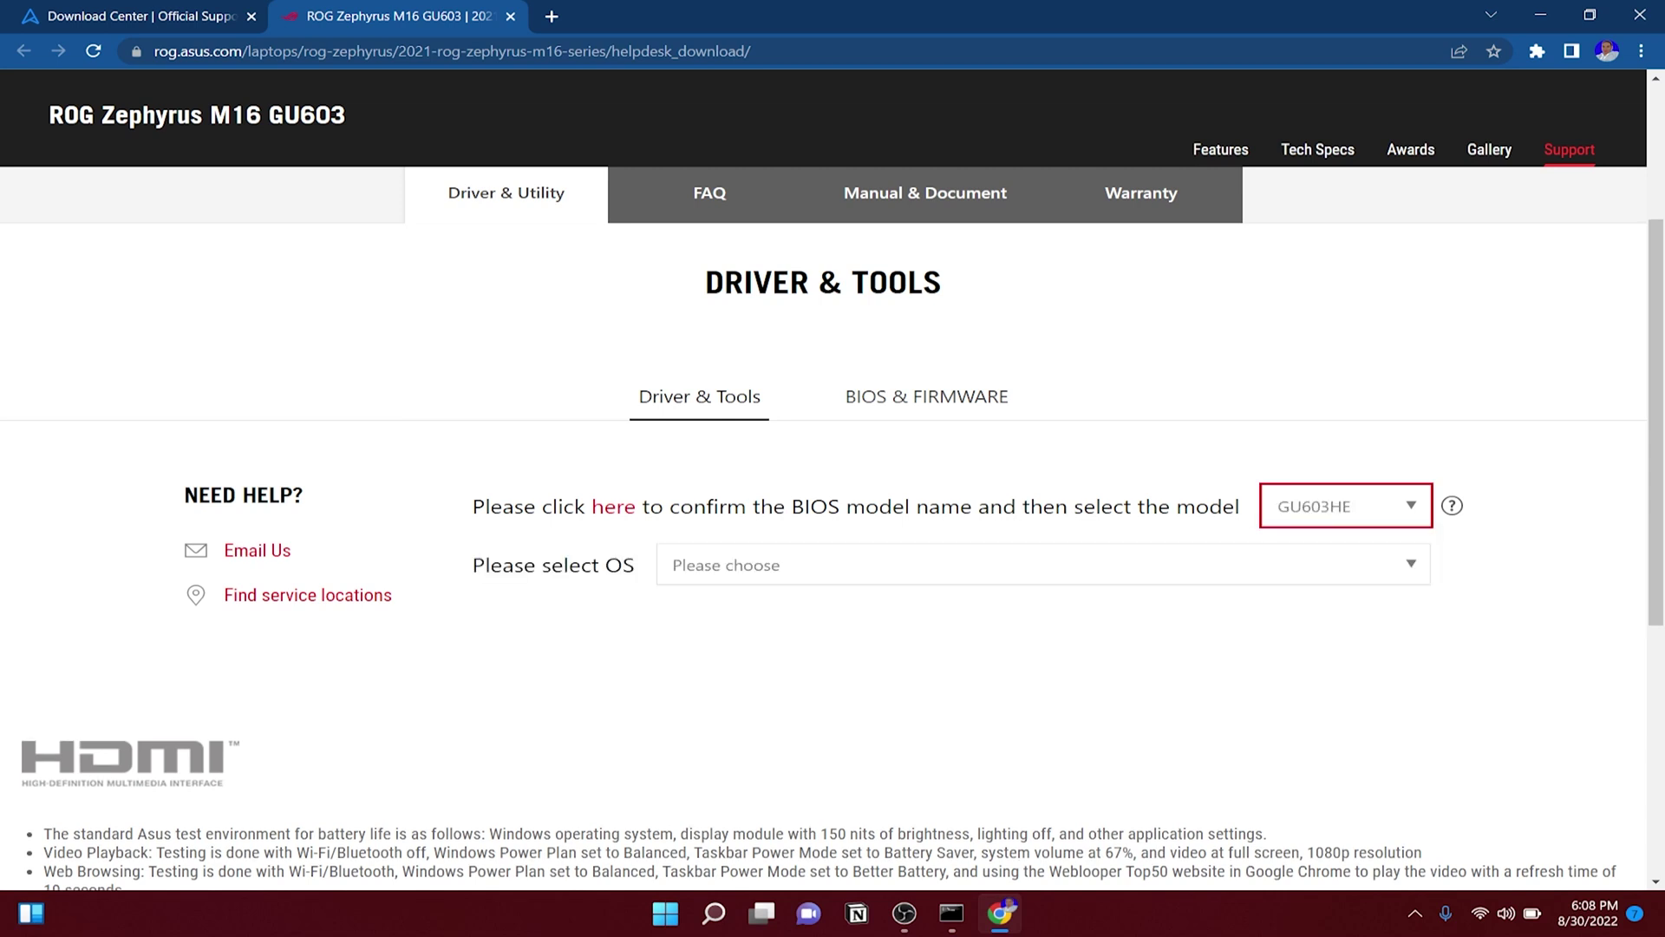
Select Windows 11 64-bit as the operating system.
key(Tab)
key(alt+Down)
key(Down)
key(Down)
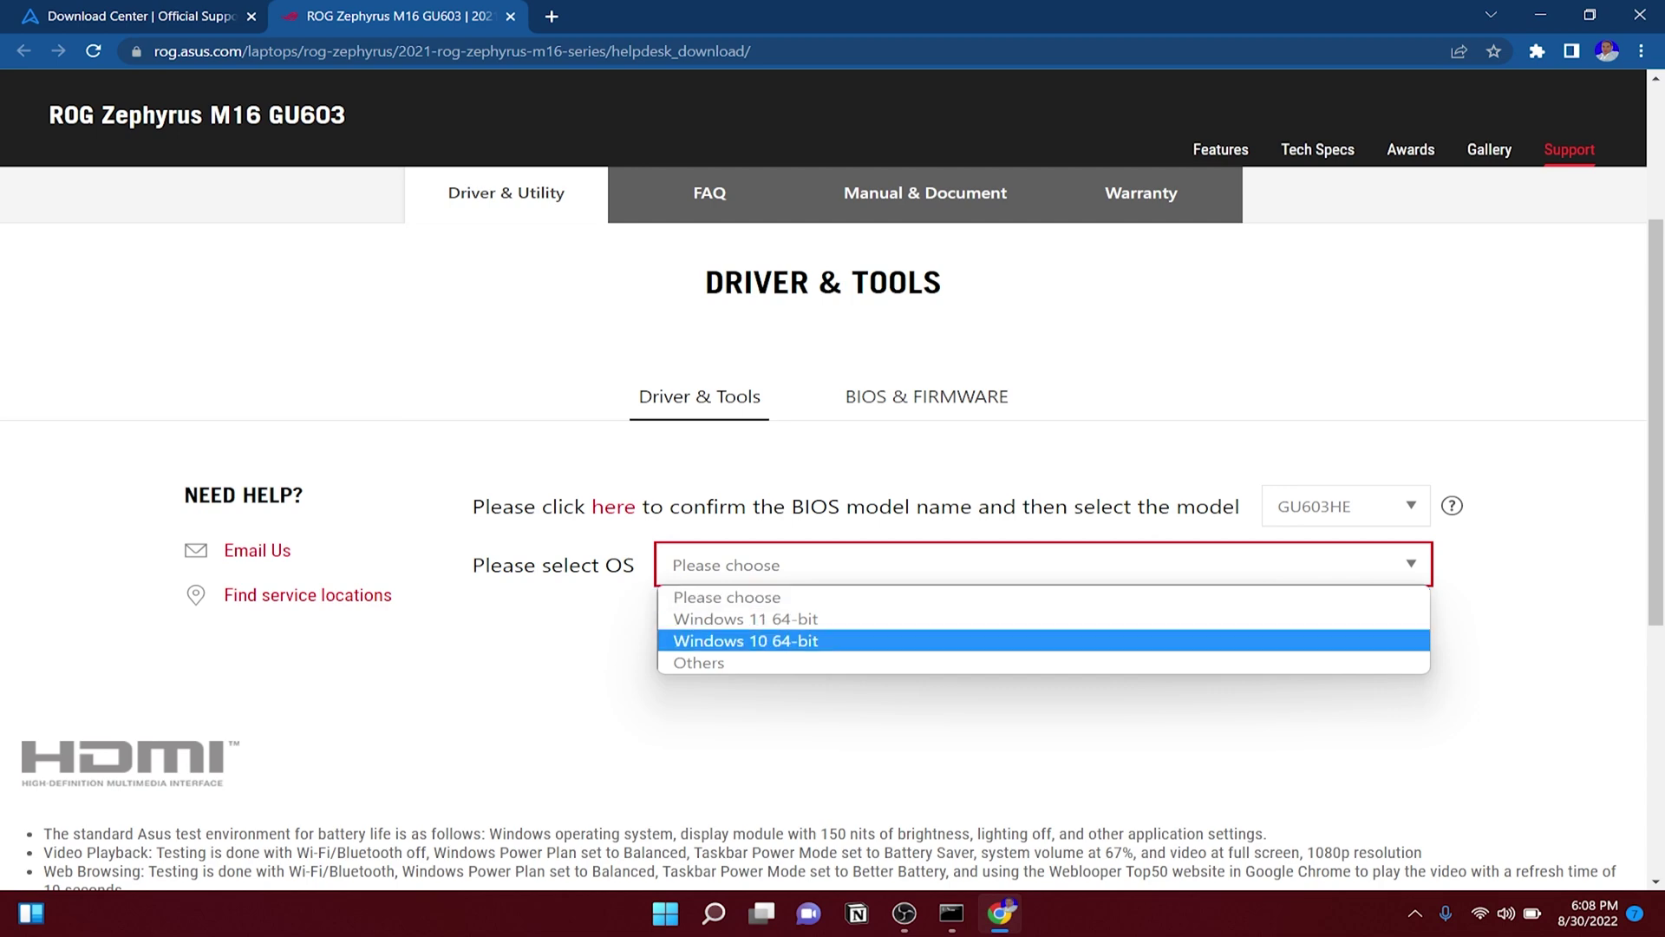
key(Up)
key(Return)
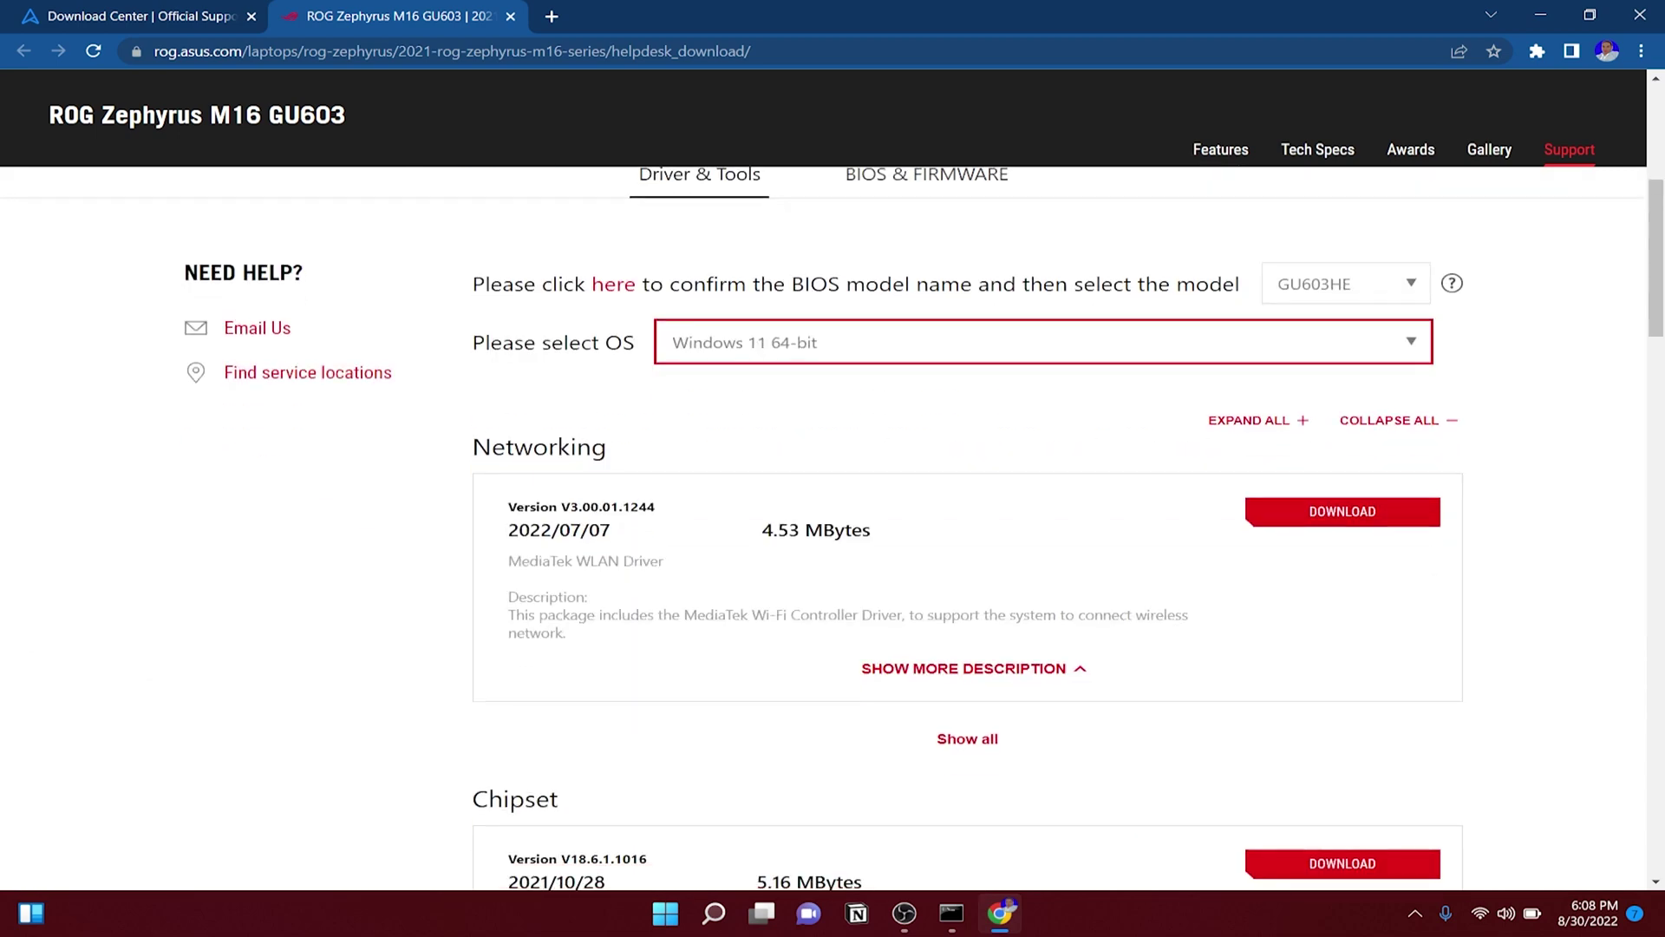
scroll(833, 522, down, 2)
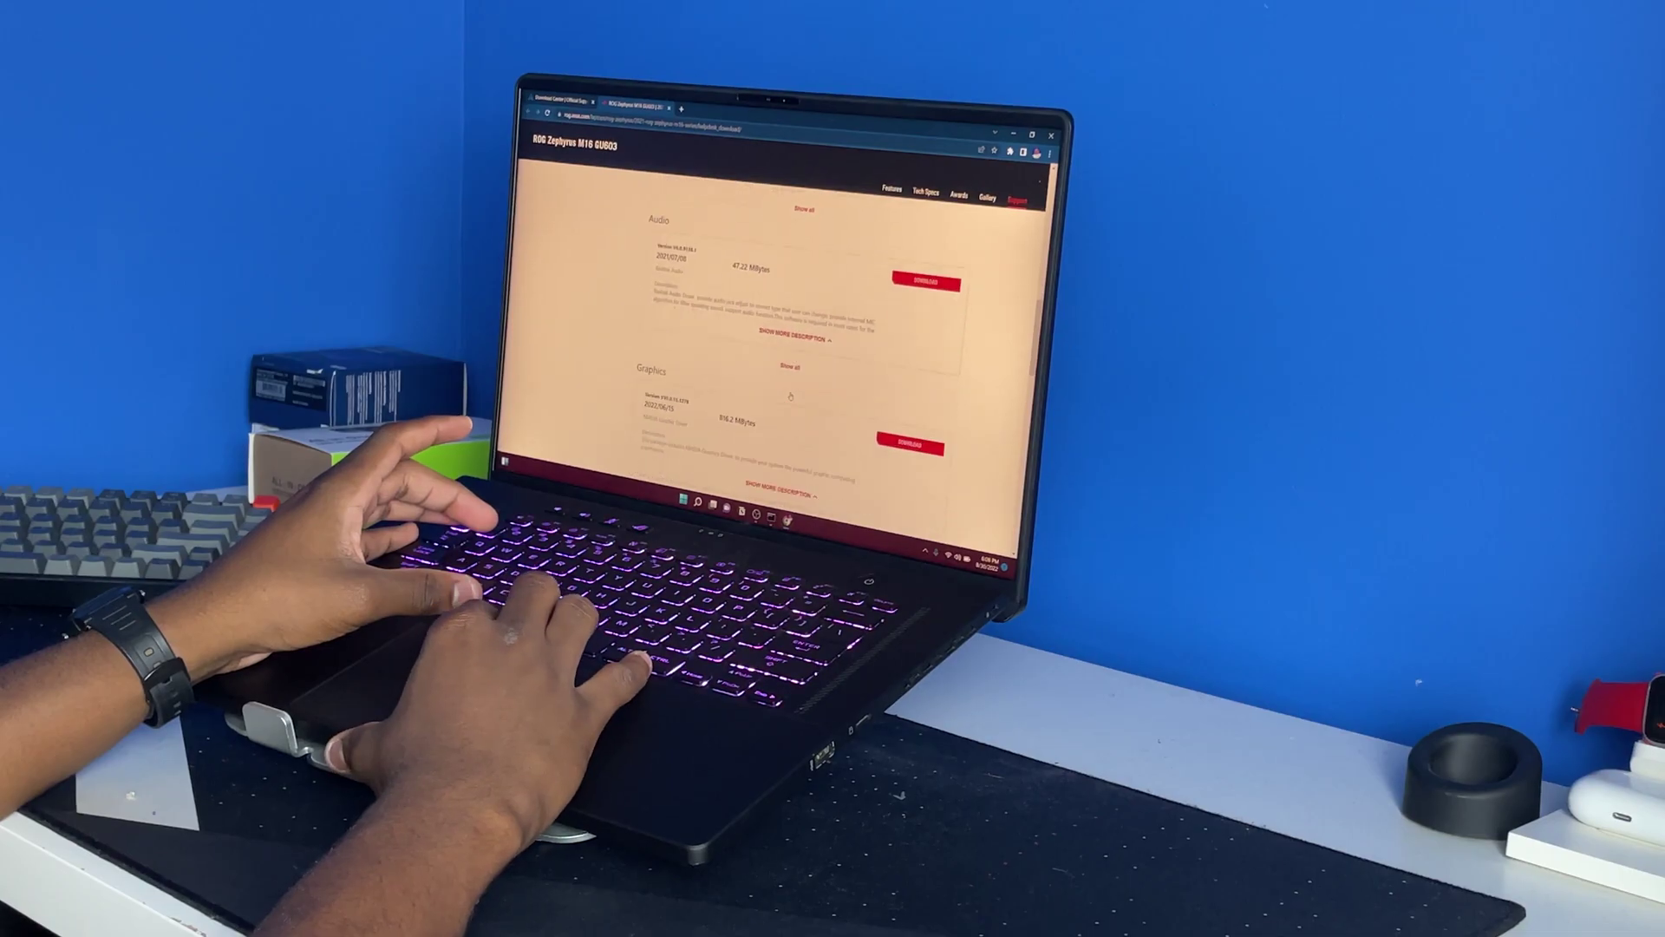
scroll(790, 395, down, 3)
scroll(790, 396, down, 3)
scroll(790, 397, down, 3)
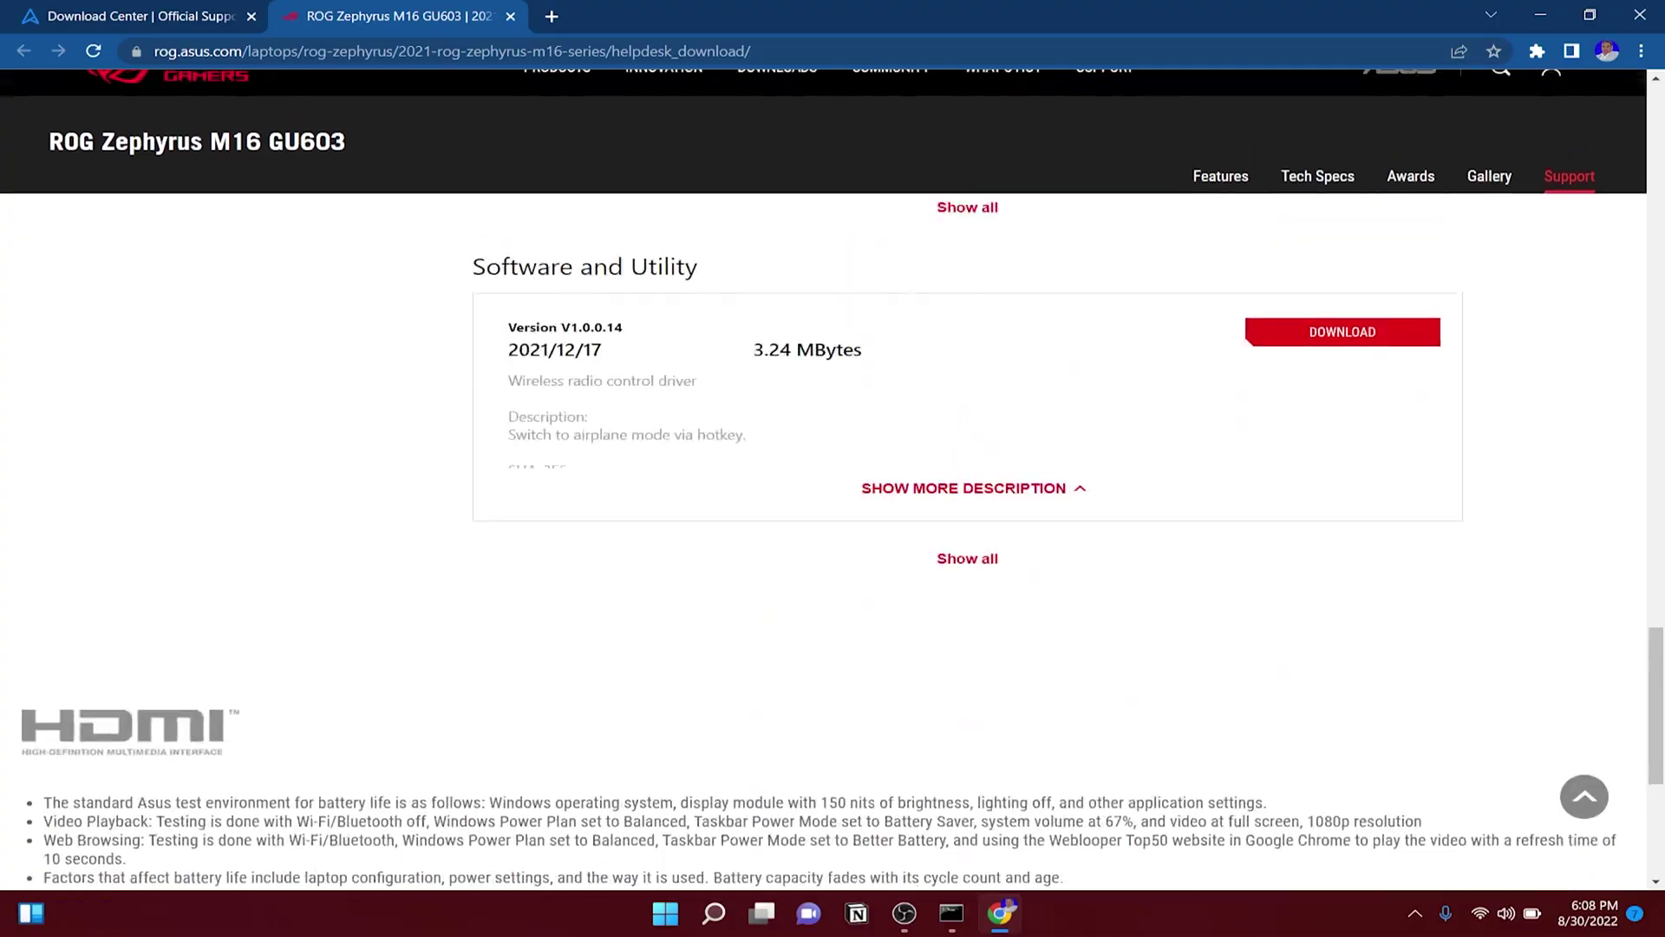
scroll(832, 522, up, 5)
scroll(833, 521, up, 3)
scroll(833, 520, up, 2)
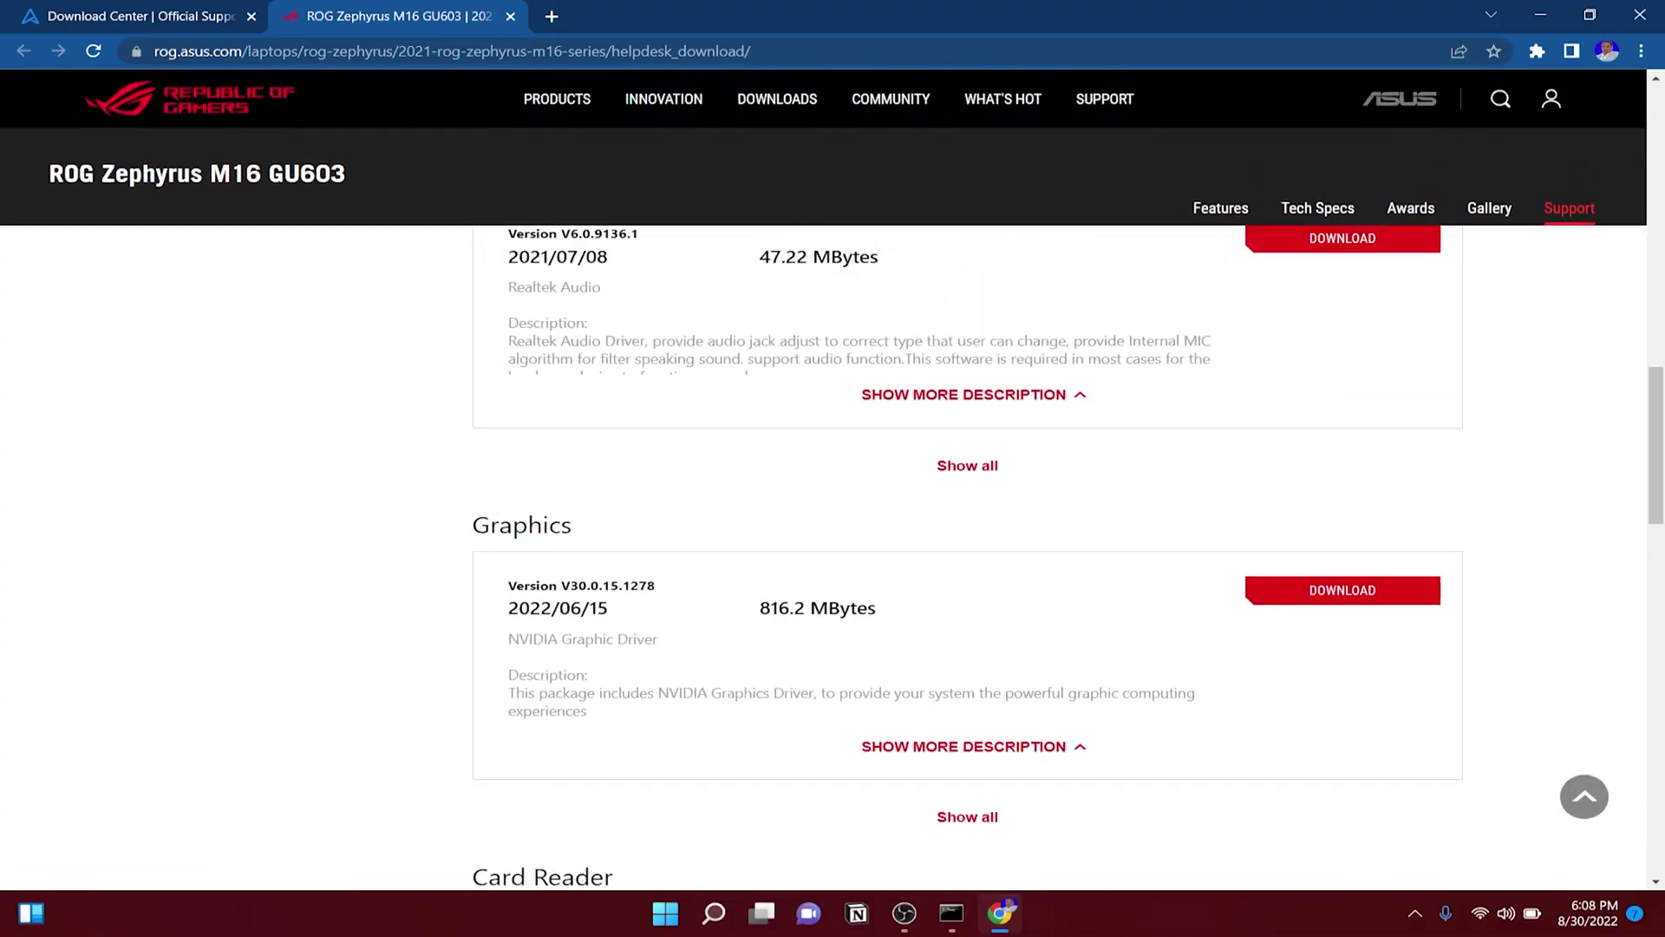
scroll(834, 521, up, 2)
scroll(833, 521, up, 1)
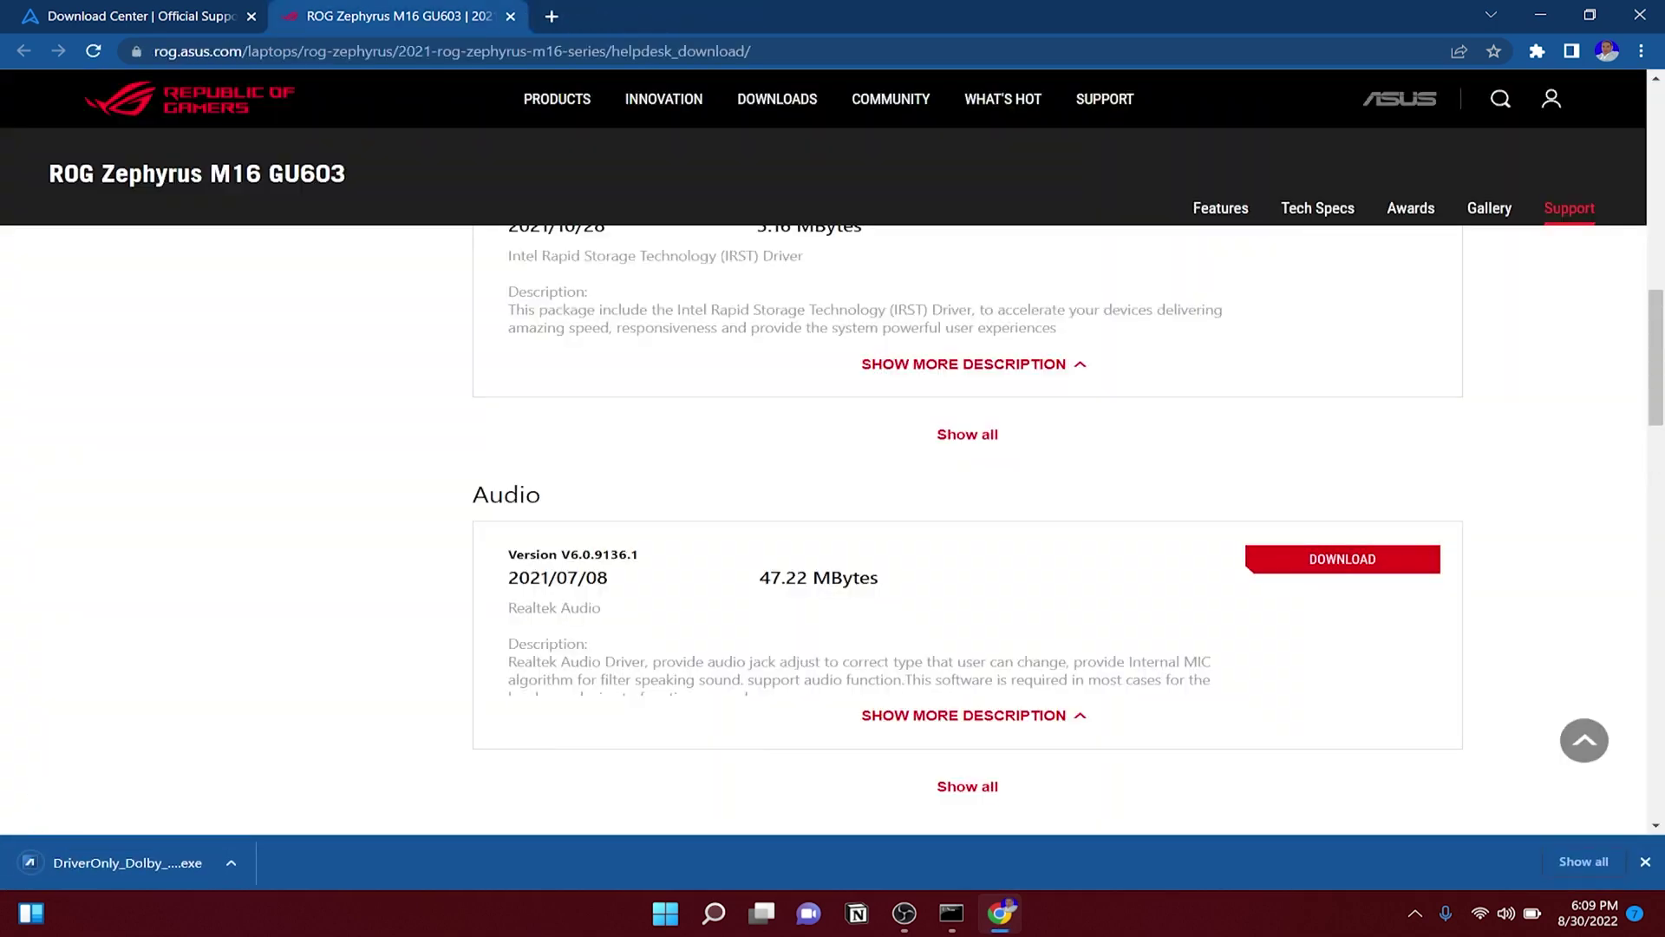
Show the downloaded Realtek Audio installer in its Downloads folder.
click(230, 863)
click(290, 791)
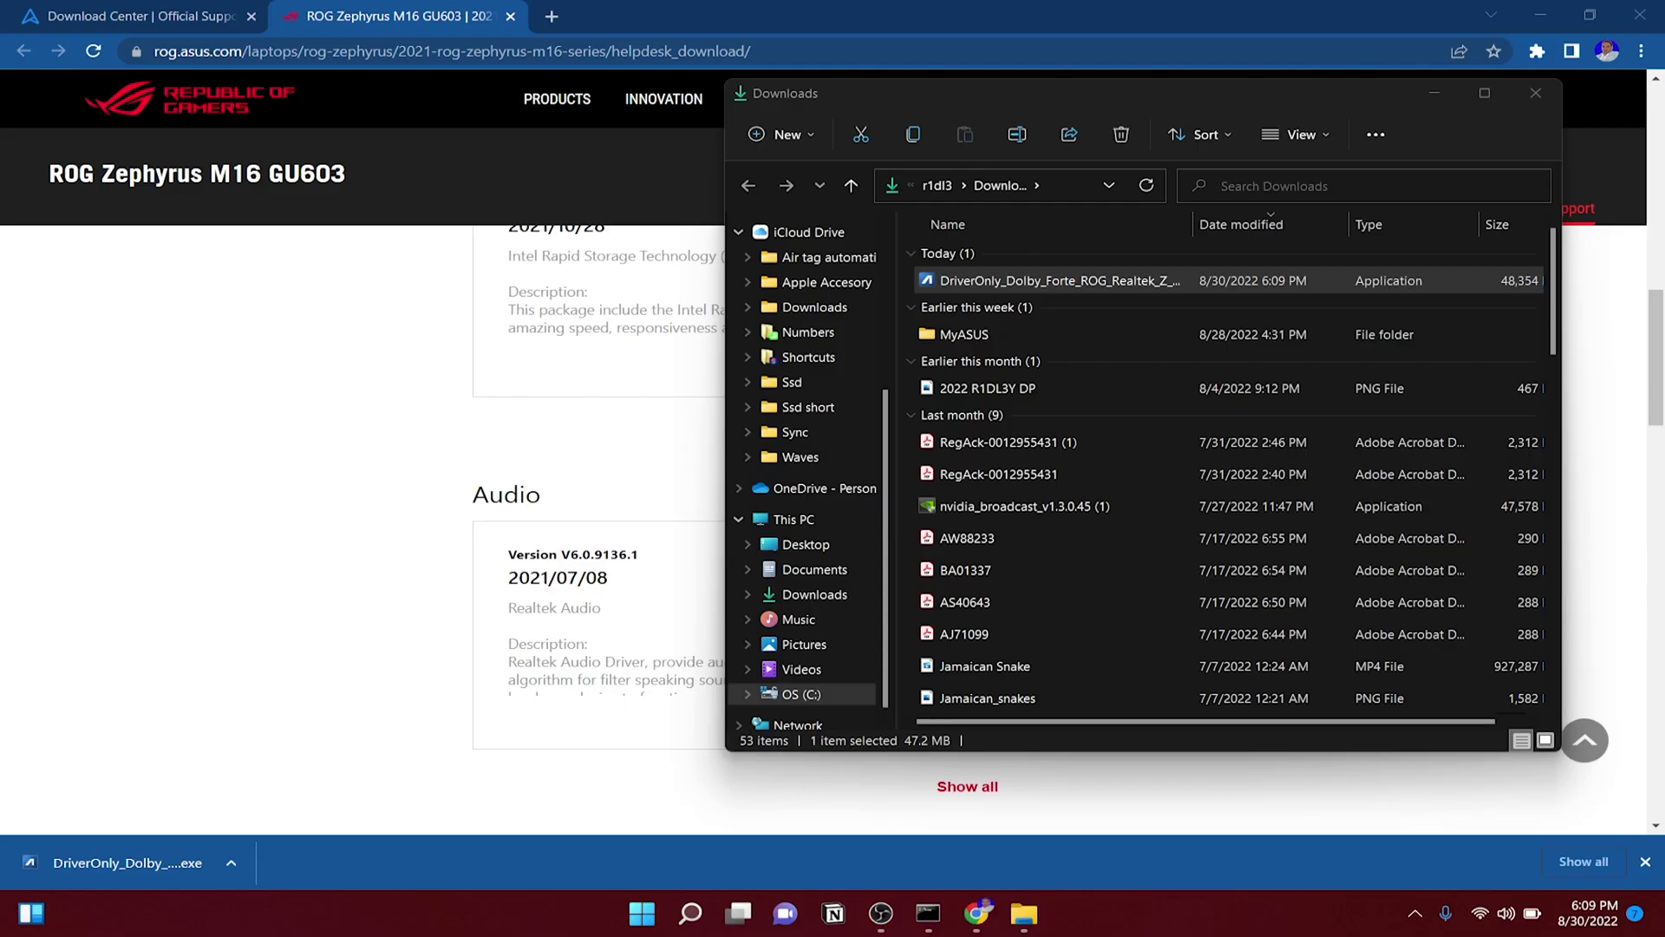
Advance Realtek Audio Setup through welcome, license acceptance, Install and information pages.
key(Return)
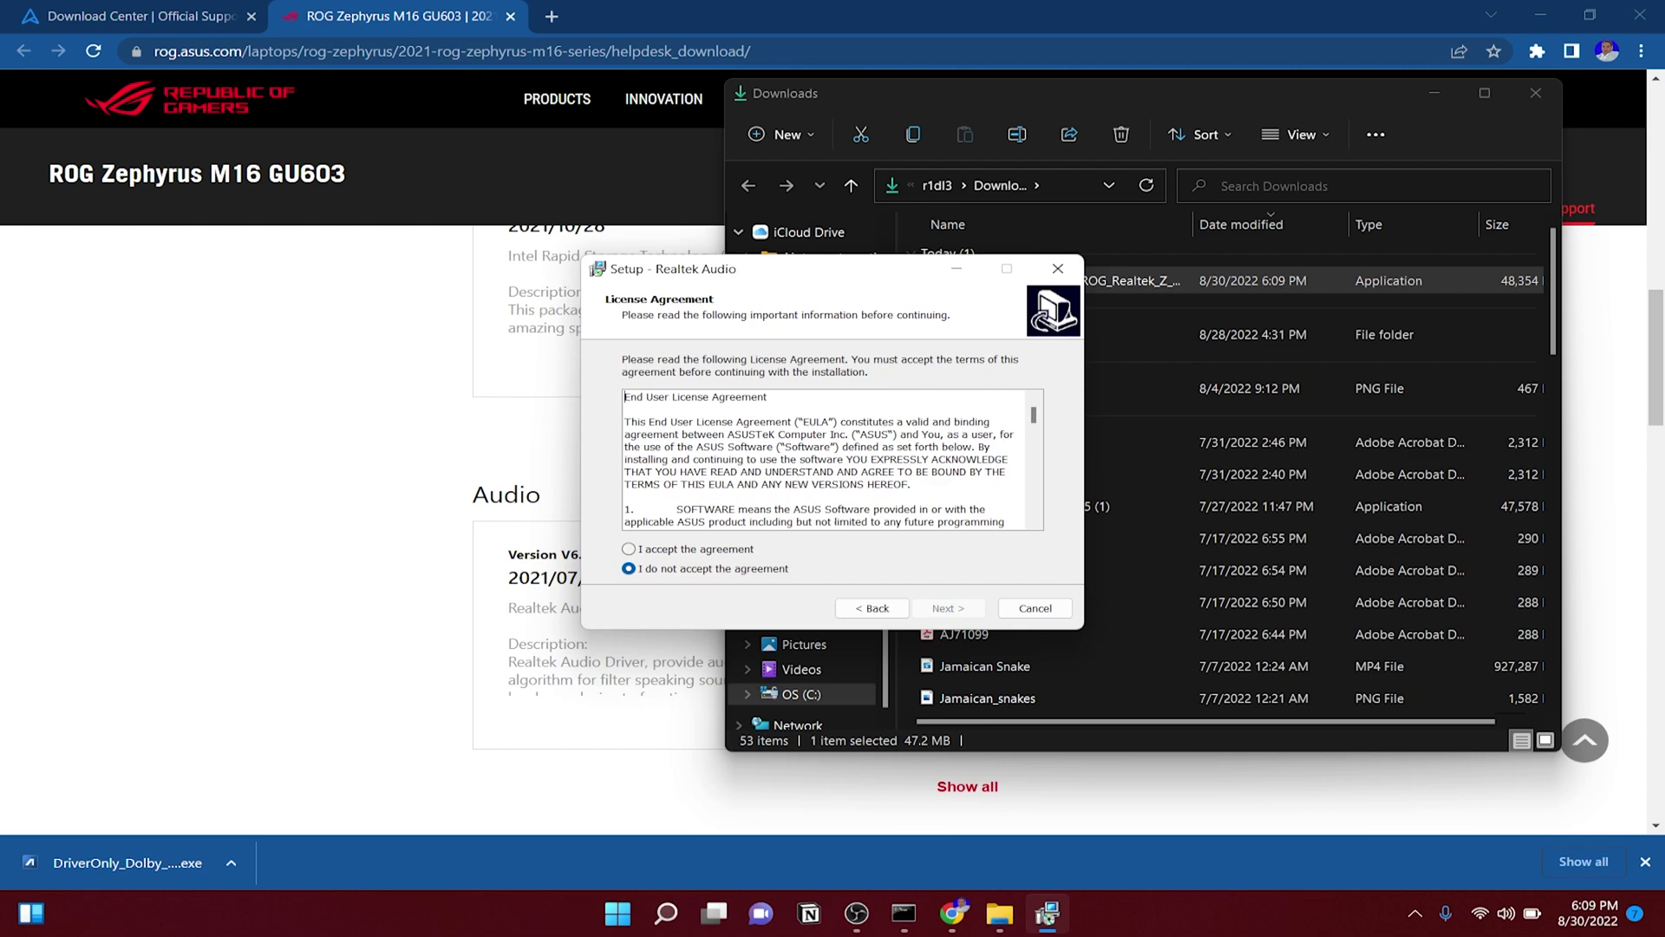
key(Return)
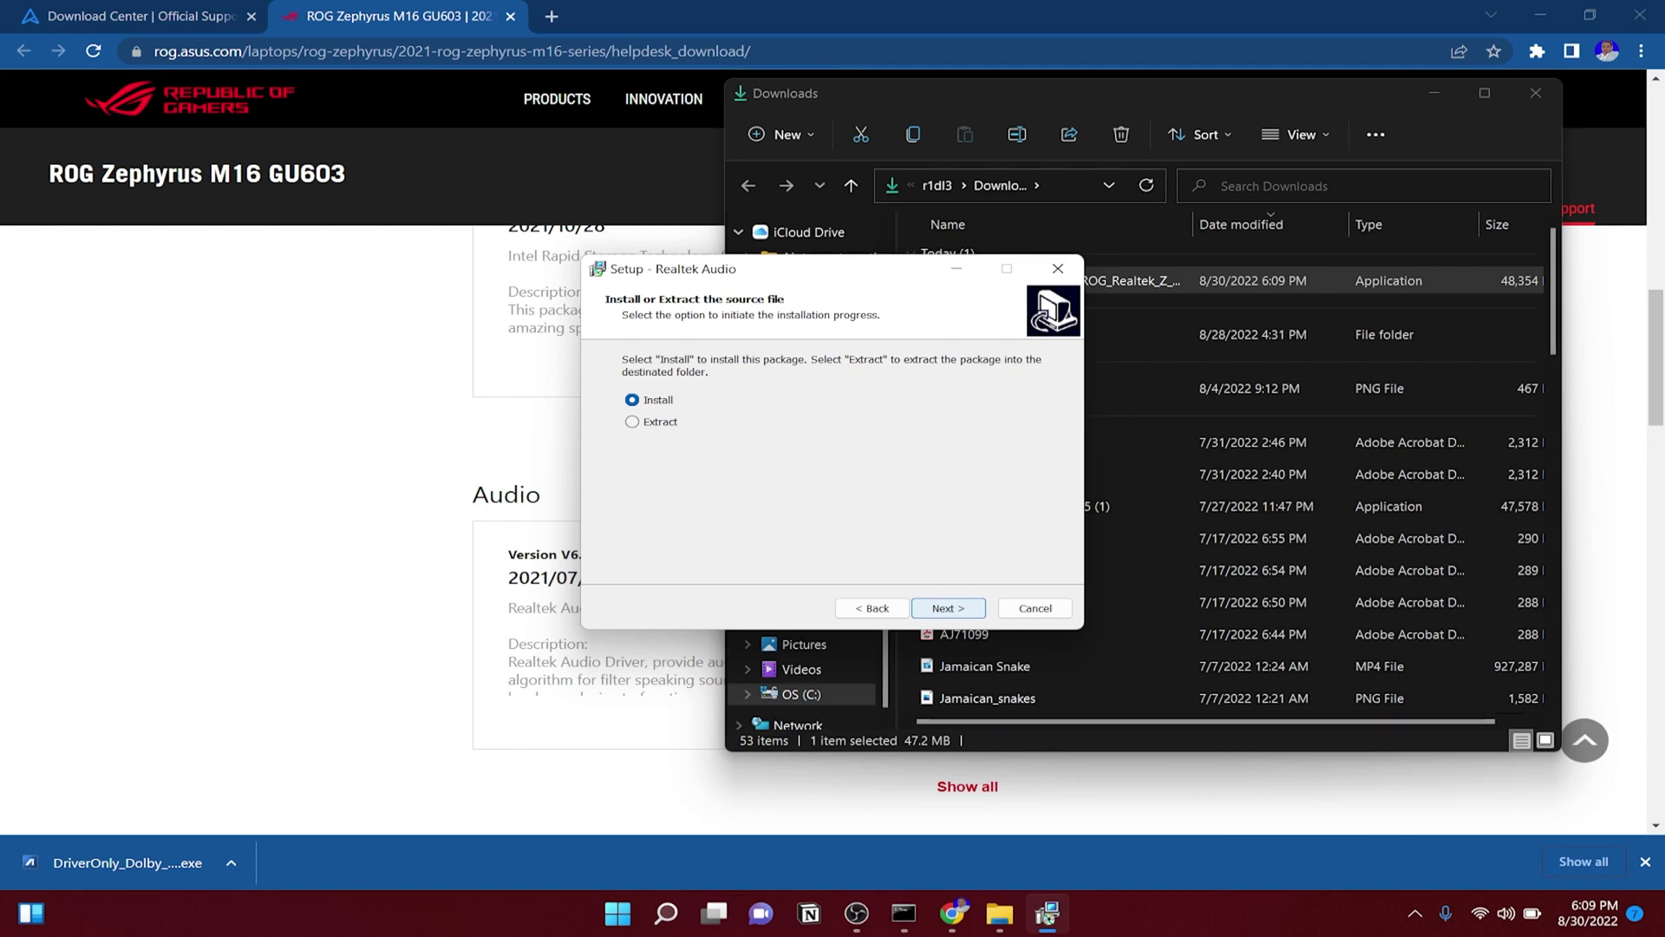
key(Return)
key(Return)
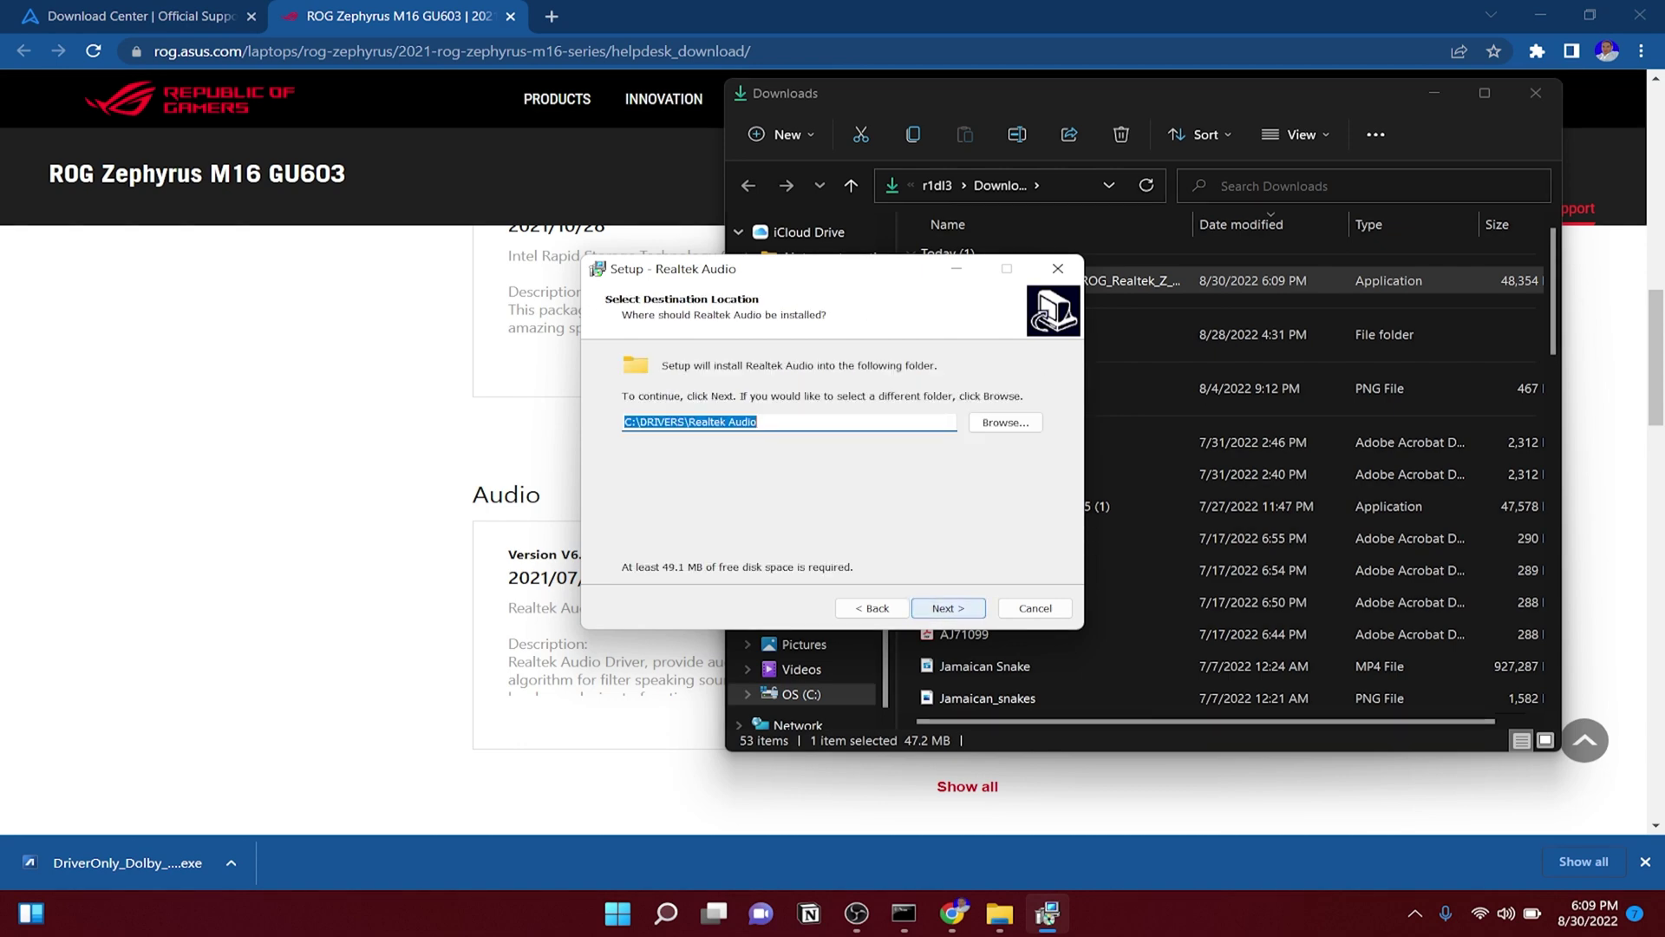
key(Return)
key(Return)
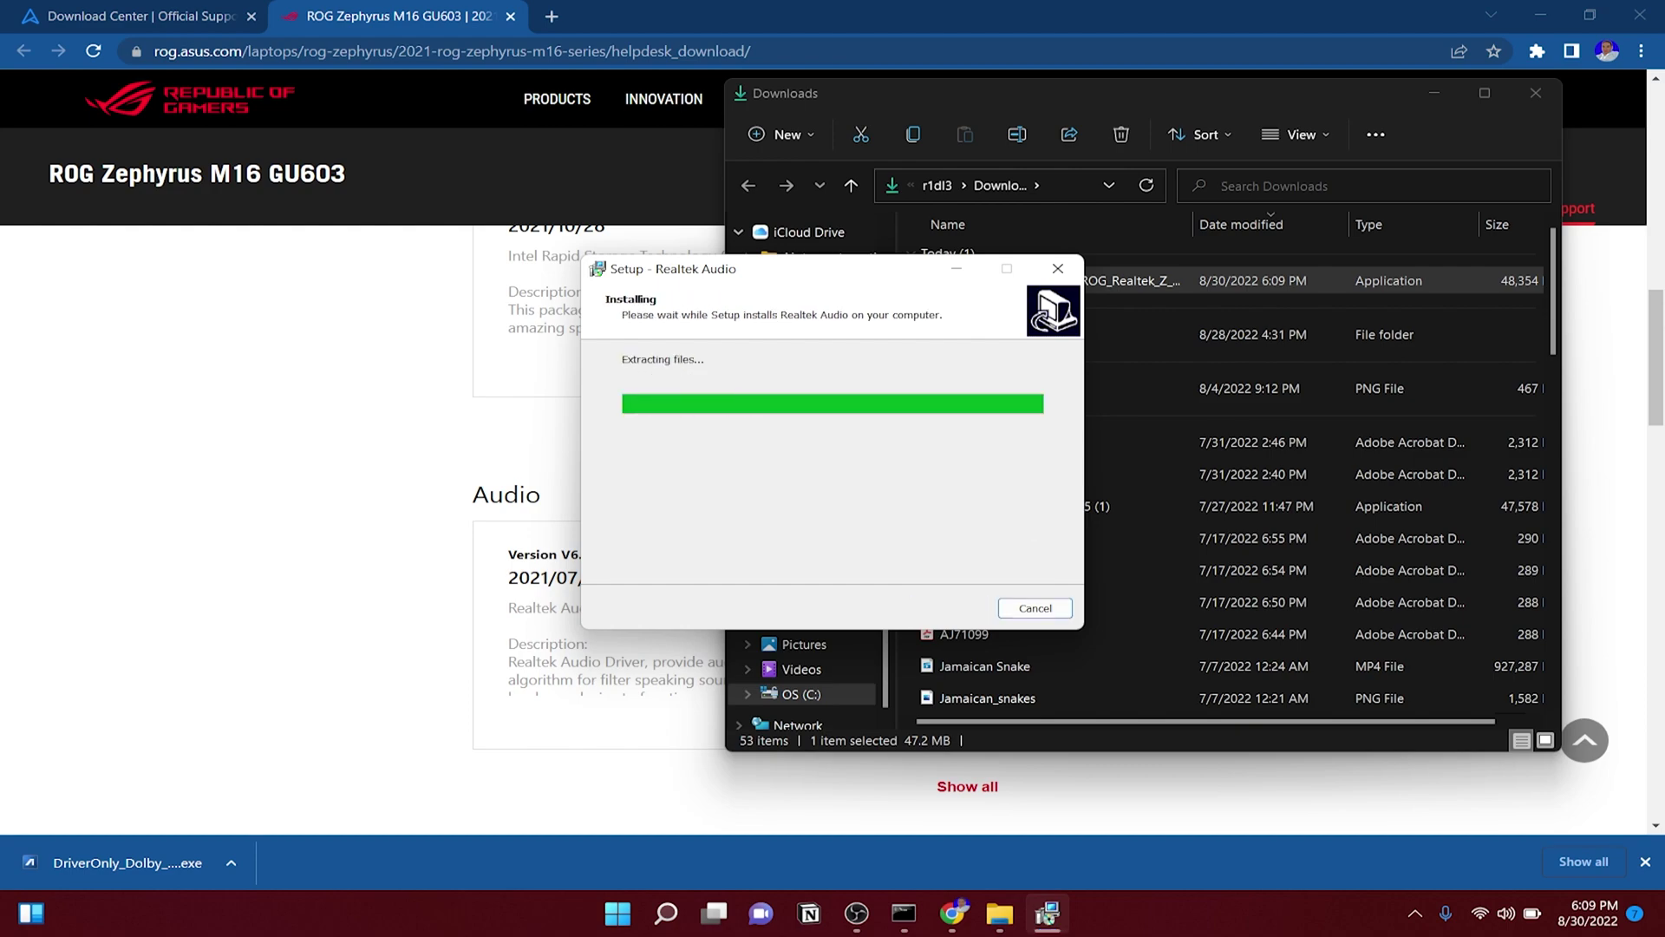